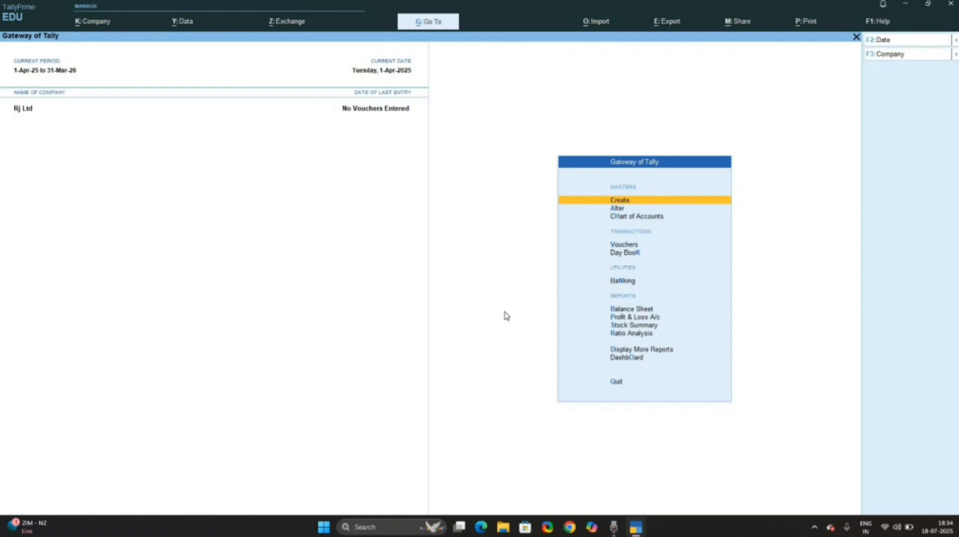
Start creating a new voucher type and name it SALES QUOTATION, leaving the alias blank.
{"action": "key", "text": "Return"}
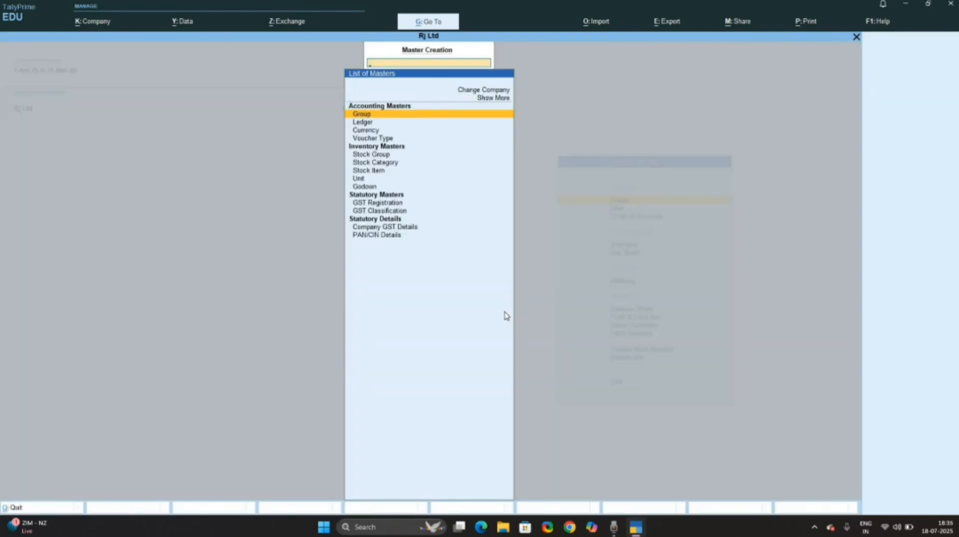
{"action": "key", "text": "Down"}
{"action": "key", "text": "Down"}
{"action": "key", "text": "Down"}
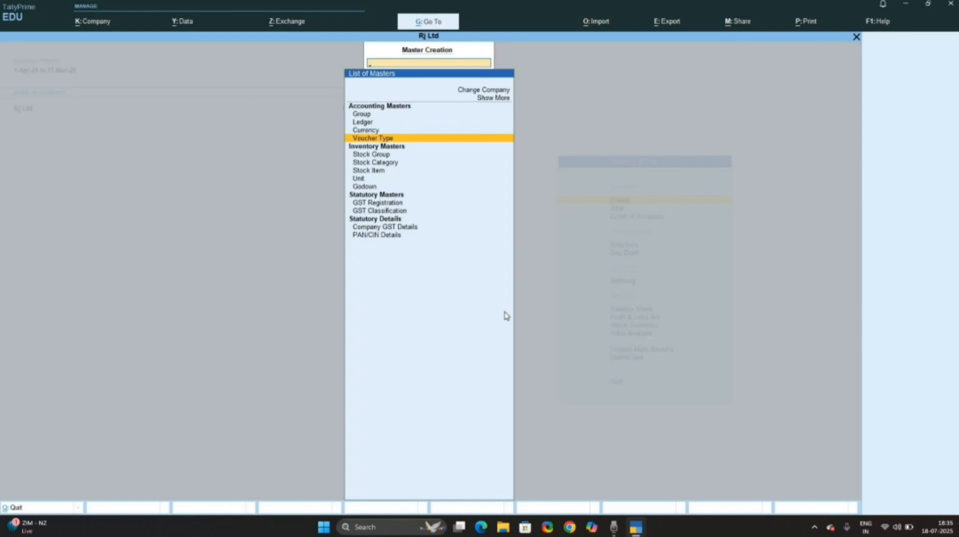
{"action": "key", "text": "Return"}
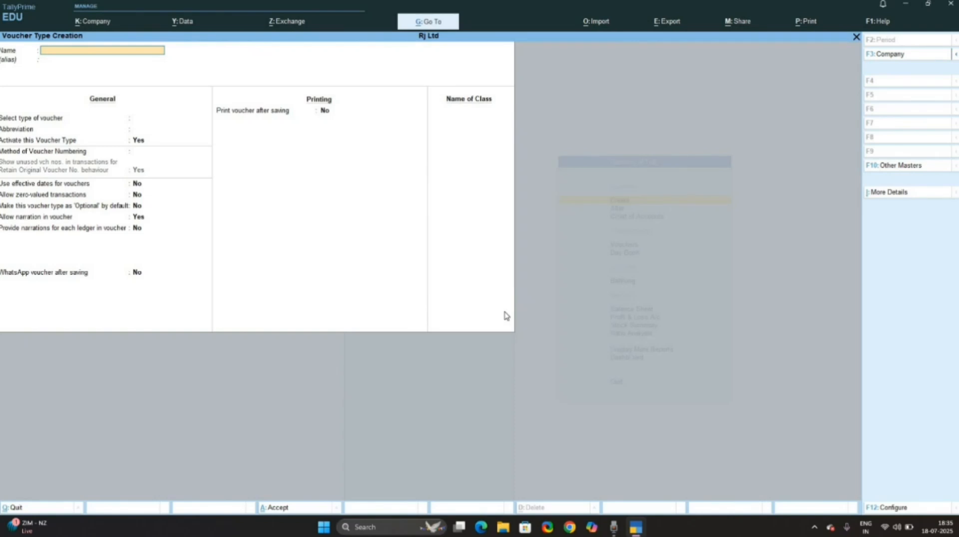
{"action": "type", "text": "SALES QUOTATION"}
{"action": "key", "text": "Return"}
{"action": "key", "text": "Return"}
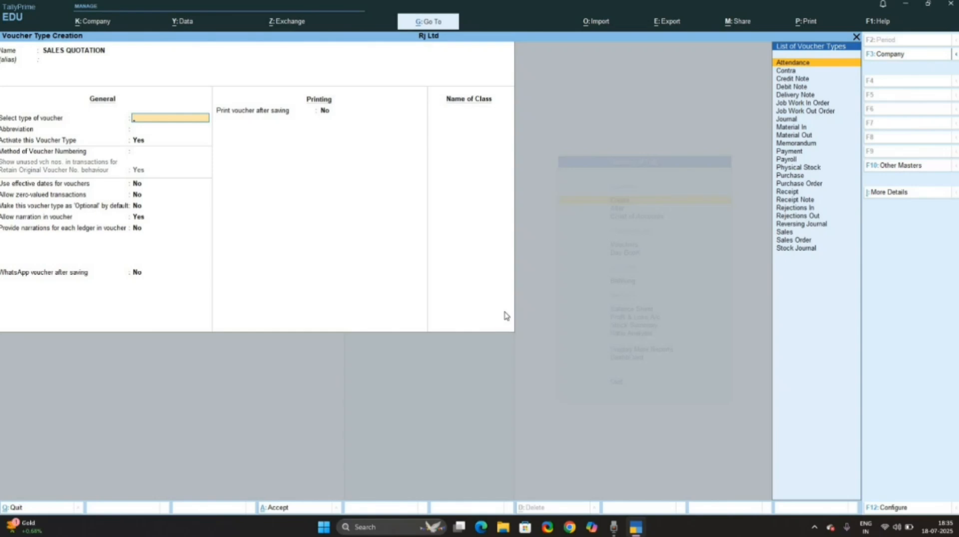
Base the SALES QUOTATION voucher type on the Sales Order type.
{"action": "type", "text": "SALE"}
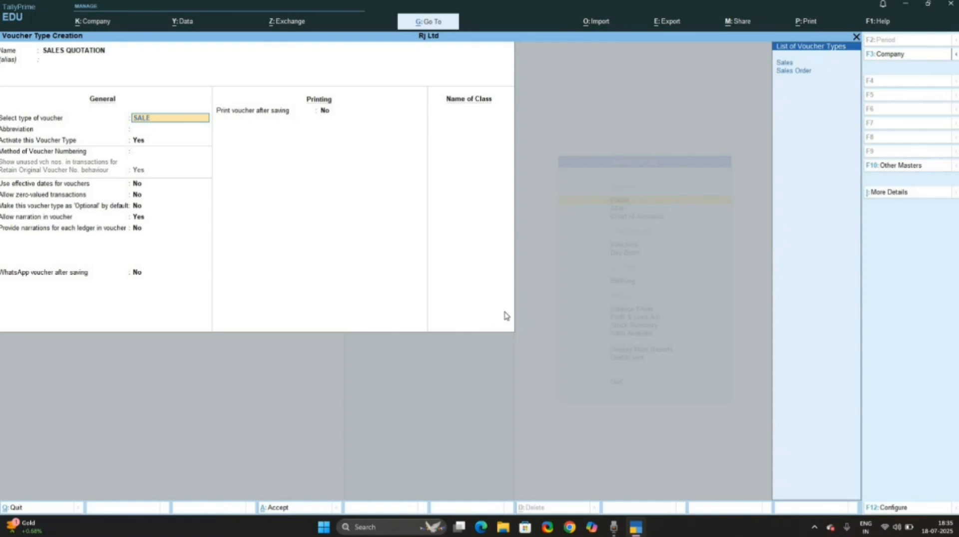
{"action": "key", "text": "Down"}
{"action": "key", "text": "Return"}
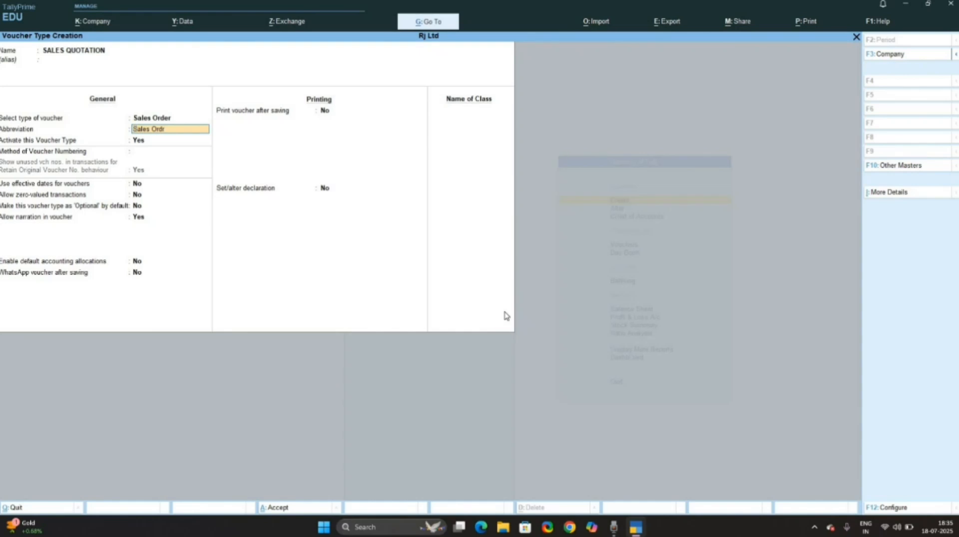
Keep the Sales Ordr abbreviation, activation, and Automatic numbering with Retain Original Voucher No., additional numbering details off and unused numbers shown.
{"action": "key", "text": "Return"}
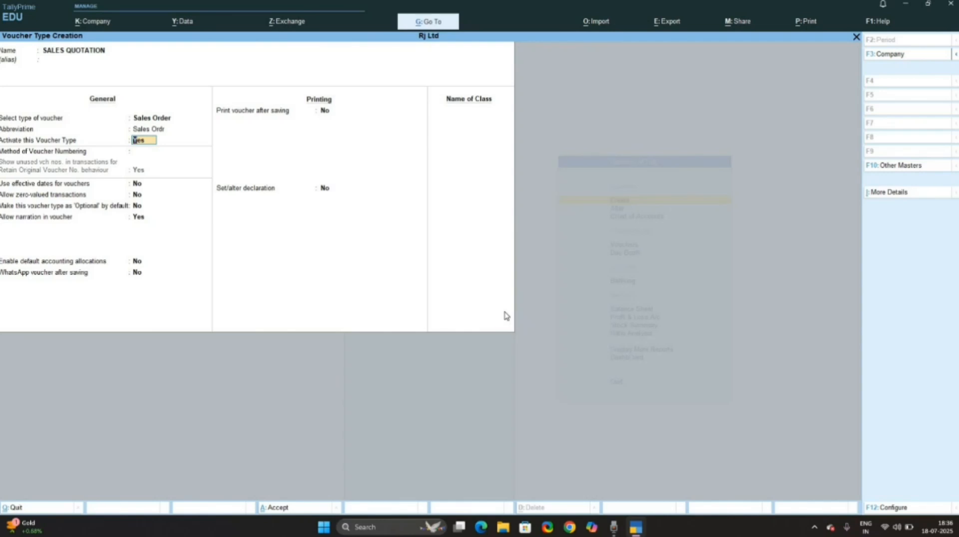
{"action": "key", "text": "Return"}
{"action": "key", "text": "Return"}
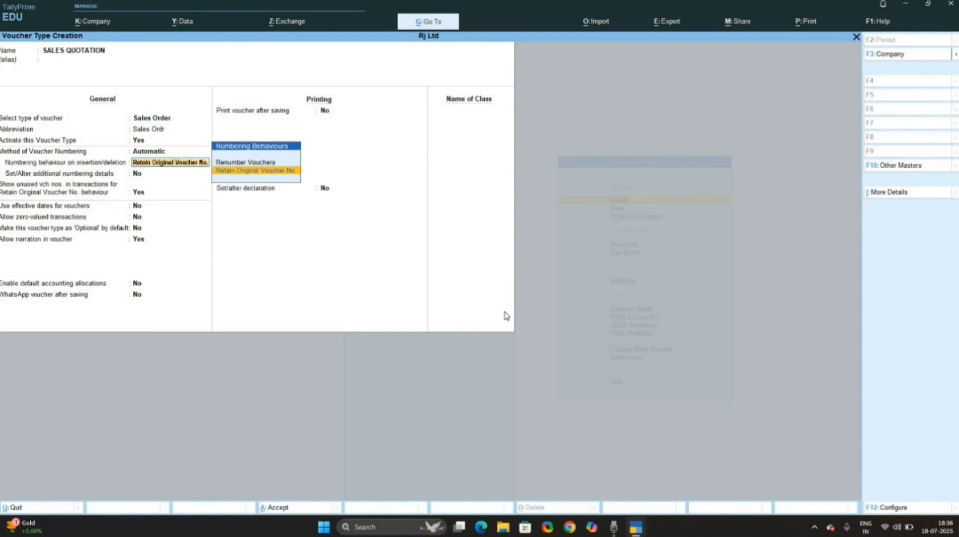
{"action": "key", "text": "Return"}
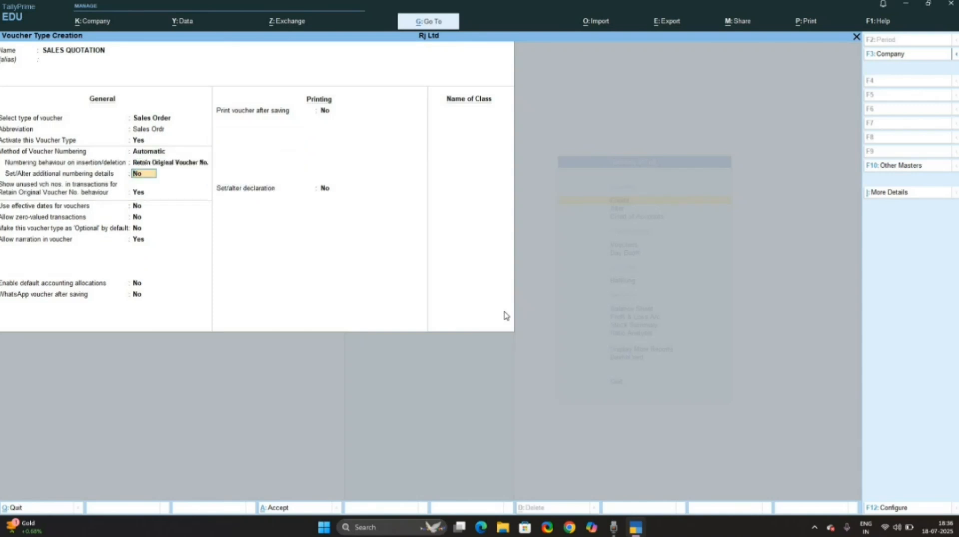
{"action": "key", "text": "Return"}
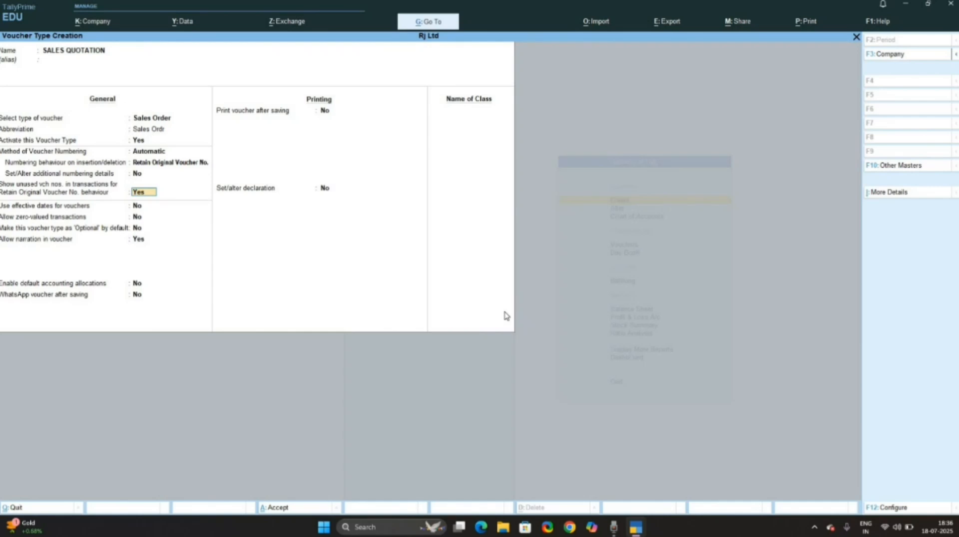
{"action": "key", "text": "Return"}
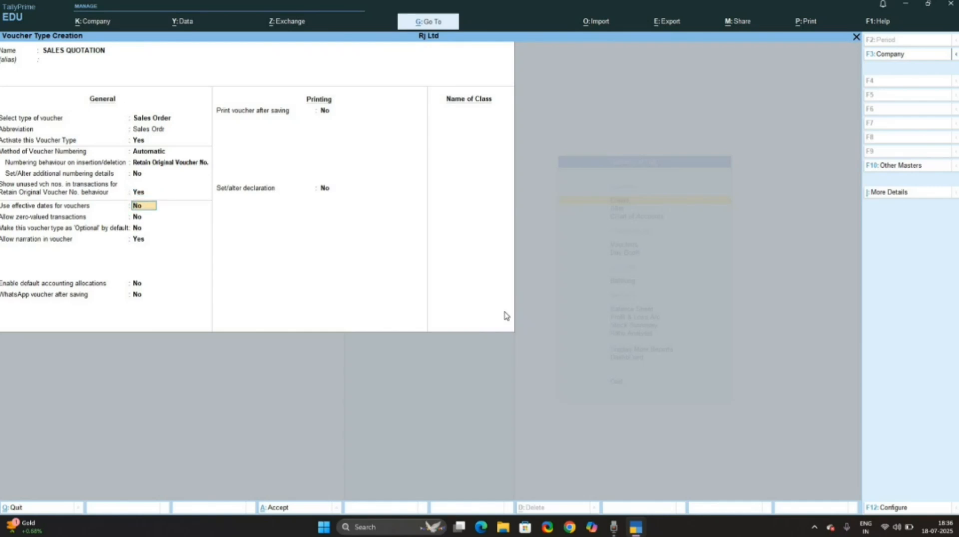
Set the voucher type to 'Optional' by default, leaving effective dates and zero-valued transactions at No.
{"action": "key", "text": "Return"}
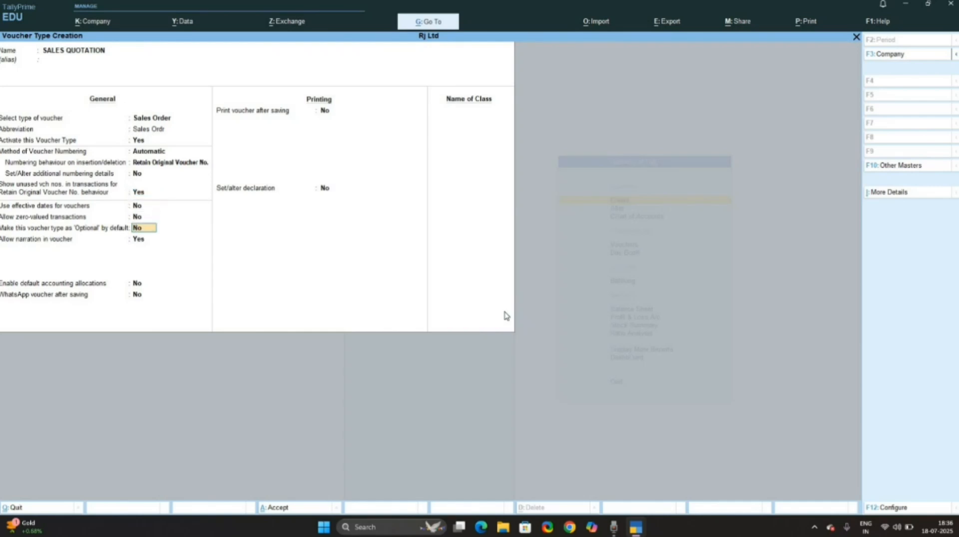
{"action": "key", "text": "Return"}
{"action": "type", "text": "y"}
{"action": "key", "text": "Return"}
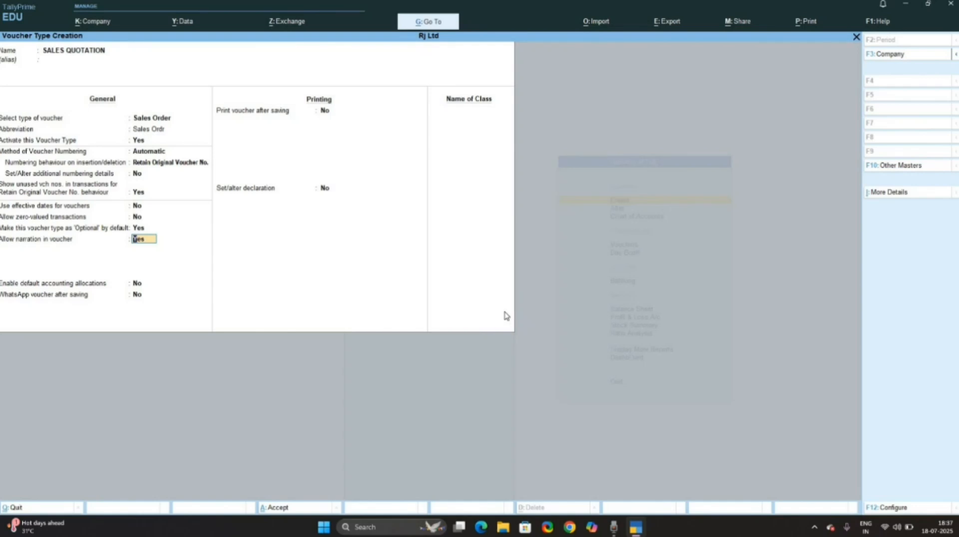
Enable printing the voucher after saving, then accept the voucher type and return to the Gateway of Tally.
{"action": "key", "text": "Return"}
{"action": "key", "text": "Return"}
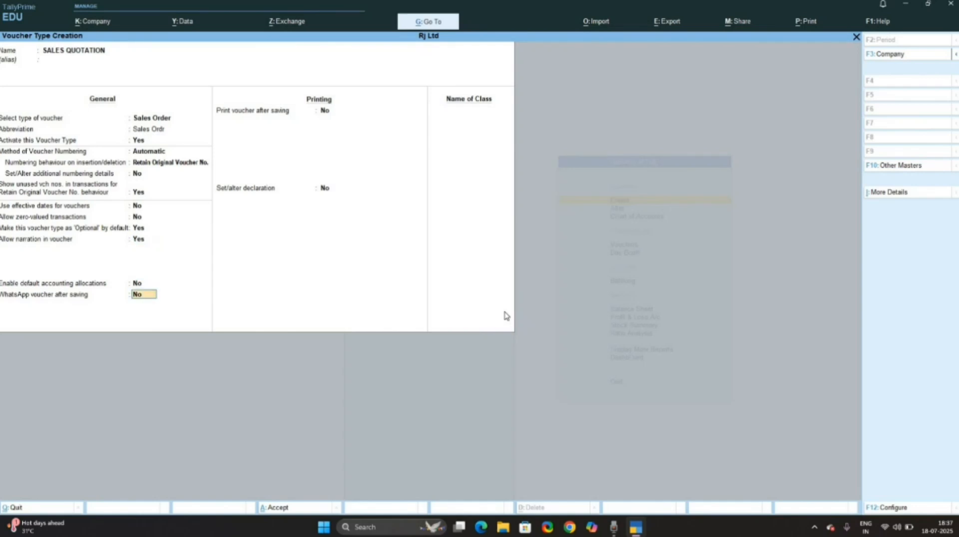
{"action": "key", "text": "Return"}
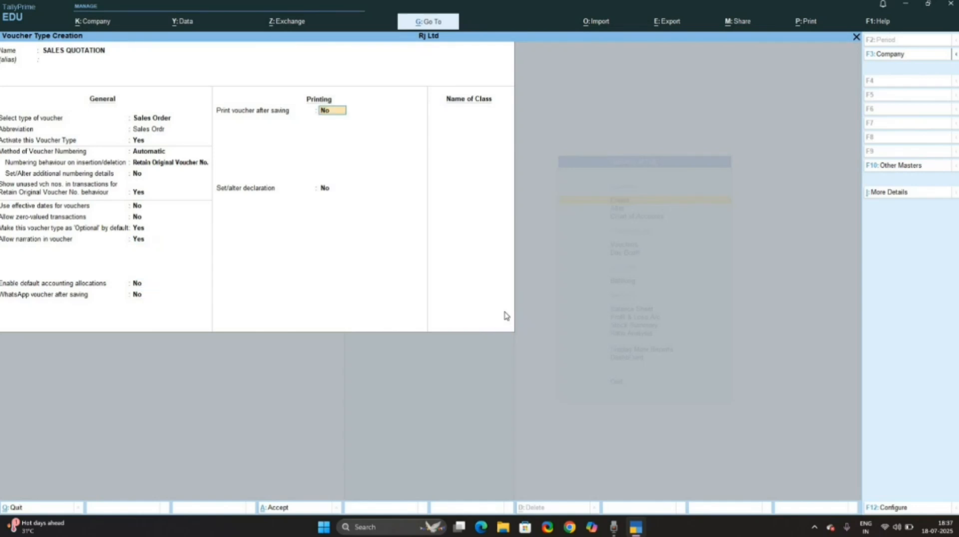
{"action": "type", "text": "YES"}
{"action": "key", "text": "Return"}
{"action": "key", "text": "Return"}
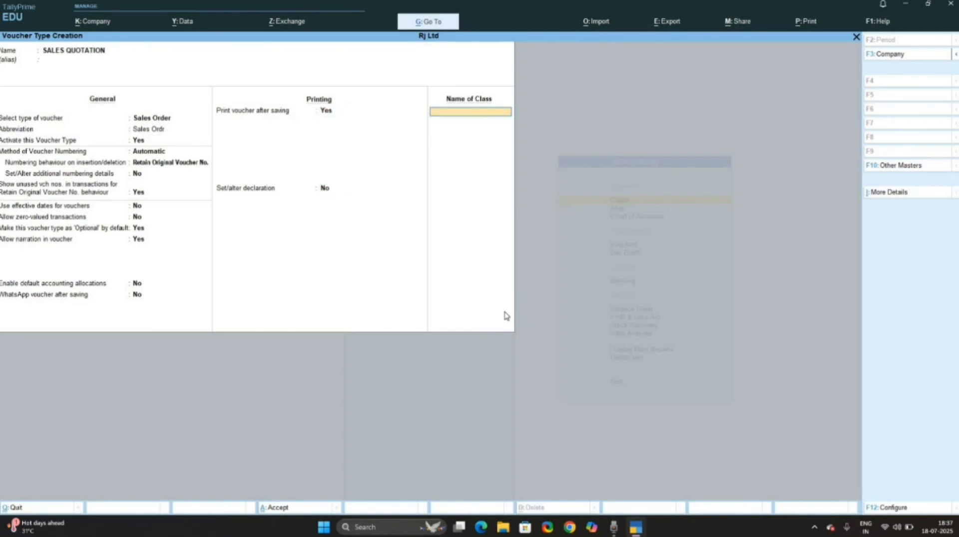
{"action": "key", "text": "Return"}
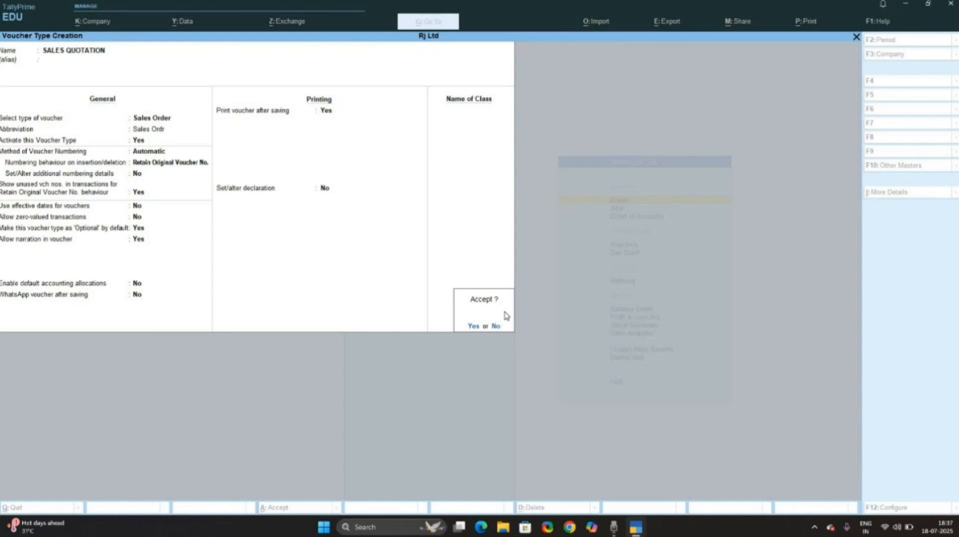
{"action": "key", "text": "Return"}
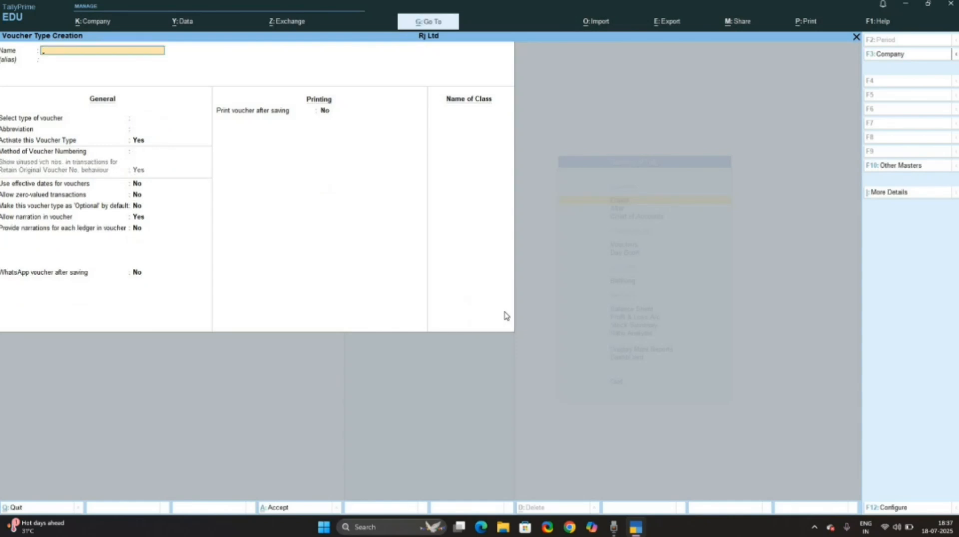
{"action": "key", "text": "Escape"}
{"action": "key", "text": "Return"}
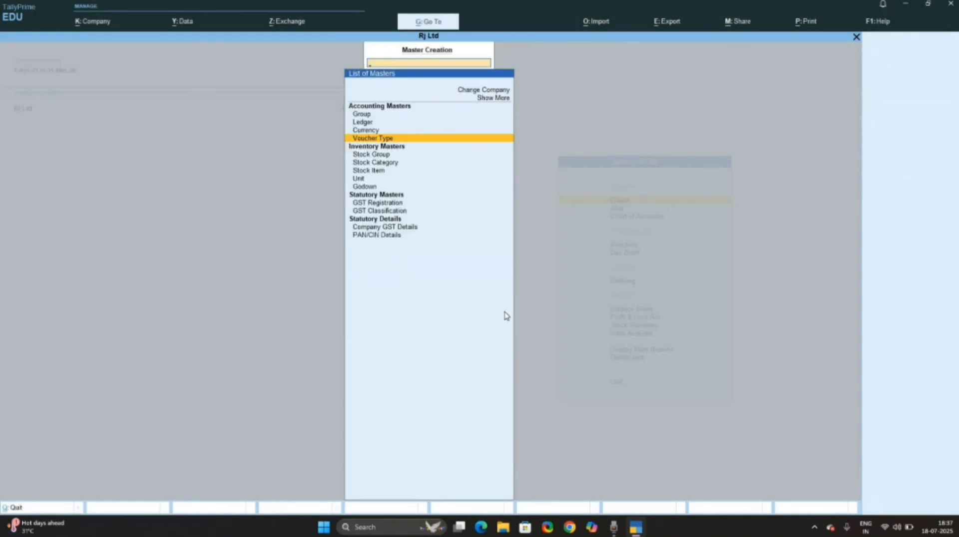
{"action": "key", "text": "Escape"}
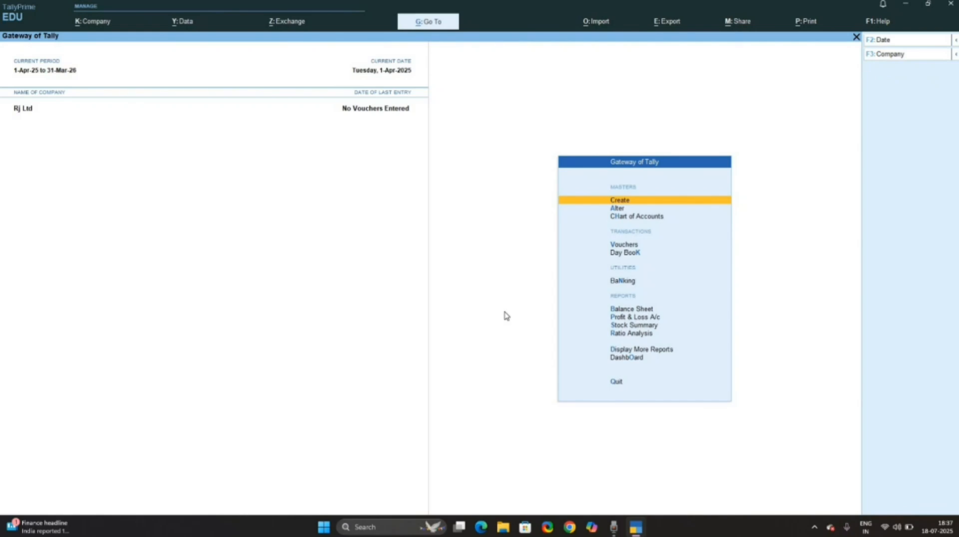
Open the SALES QUOTATION voucher type for alteration to review its saved settings.
{"action": "key", "text": "Down"}
{"action": "key", "text": "Return"}
{"action": "key", "text": "Down"}
{"action": "key", "text": "Down"}
{"action": "key", "text": "Down"}
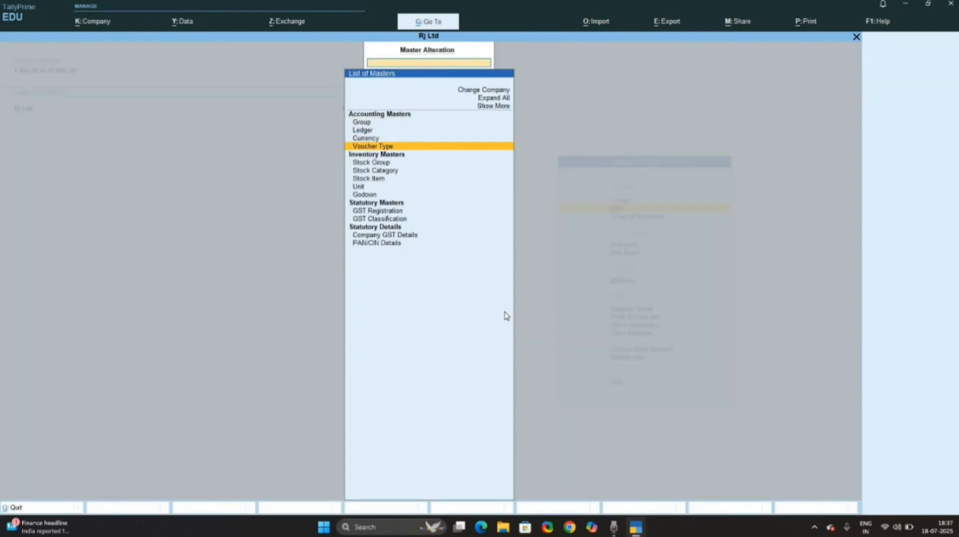
{"action": "key", "text": "Return"}
{"action": "key", "text": "Down"}
{"action": "key", "text": "Down"}
{"action": "key", "text": "Down"}
{"action": "key", "text": "Down"}
{"action": "key", "text": "Down"}
{"action": "key", "text": "Down"}
{"action": "key", "text": "Down"}
{"action": "key", "text": "Down"}
{"action": "key", "text": "Down"}
{"action": "key", "text": "Down"}
{"action": "key", "text": "Down"}
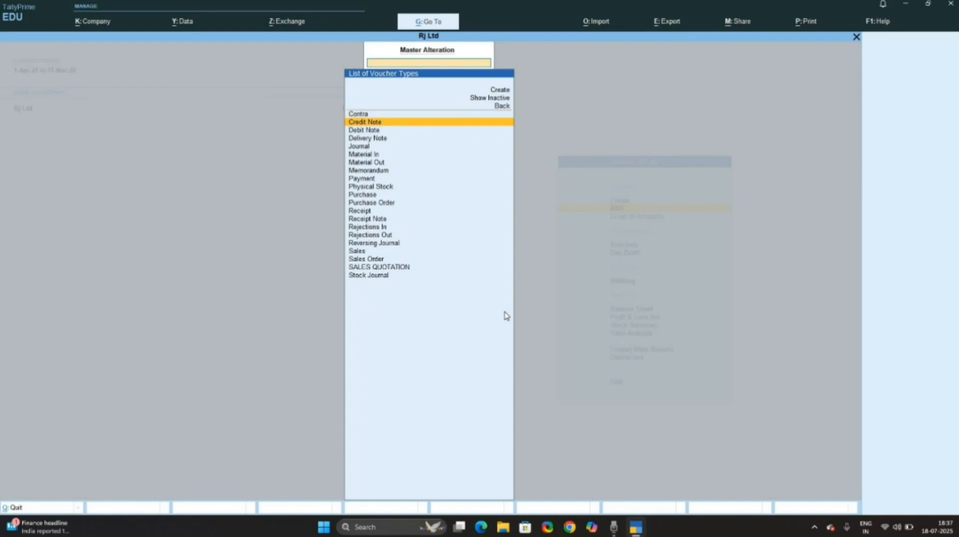
{"action": "key", "text": "Down"}
{"action": "key", "text": "Down"}
{"action": "key", "text": "Down"}
{"action": "key", "text": "Down"}
{"action": "key", "text": "Down"}
{"action": "key", "text": "Down"}
{"action": "key", "text": "Down"}
{"action": "key", "text": "Down"}
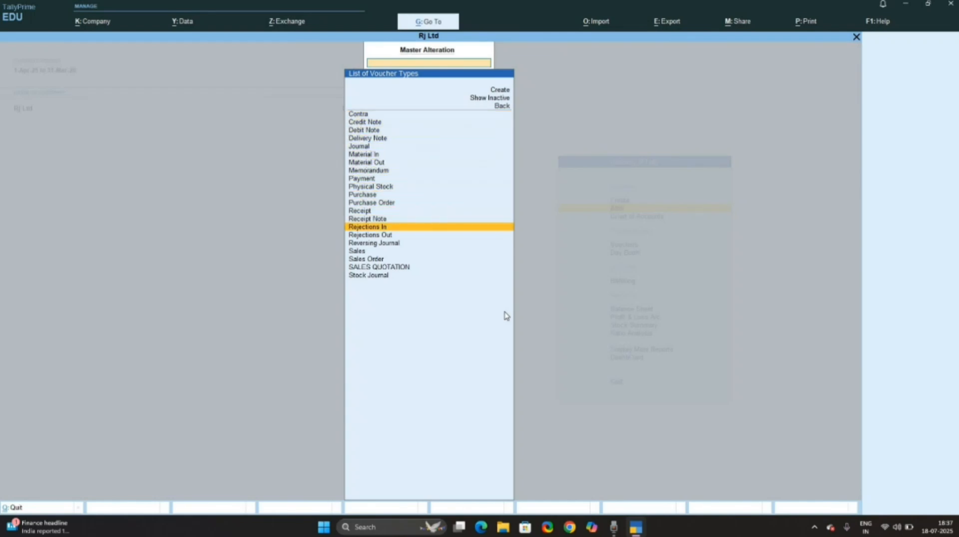
{"action": "key", "text": "Return"}
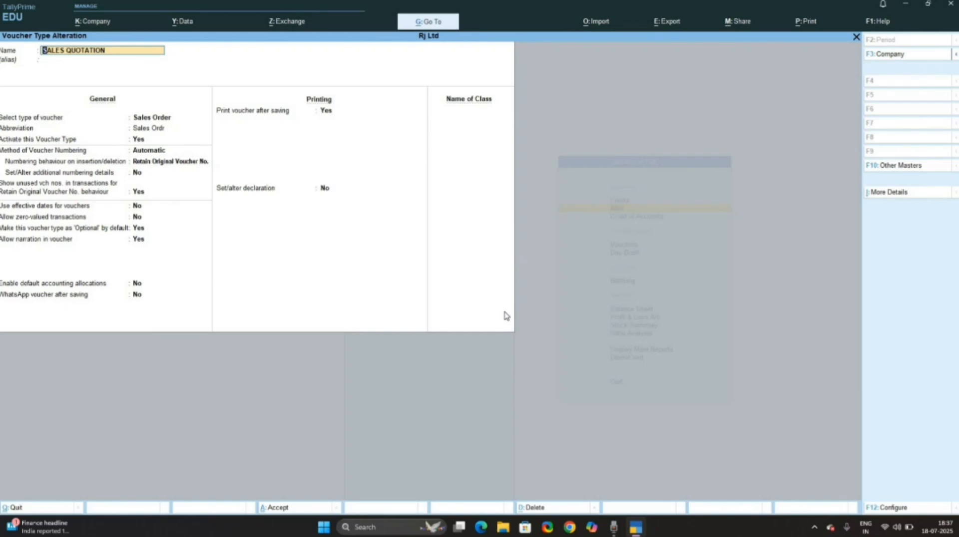
Quit the voucher type alteration without saving and return to the Gateway of Tally.
{"action": "key", "text": "BackSpace"}
{"action": "key", "text": "Escape"}
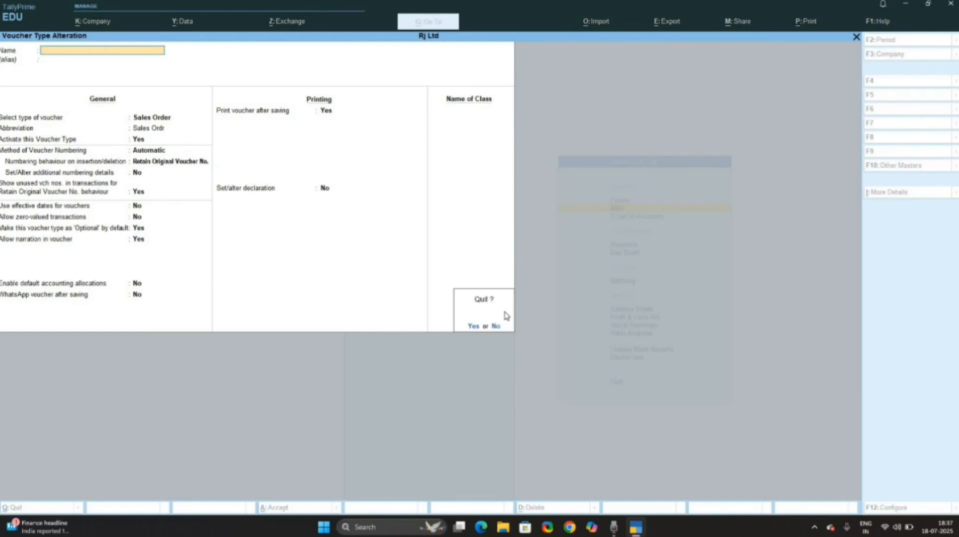
{"action": "key", "text": "y"}
{"action": "key", "text": "Escape"}
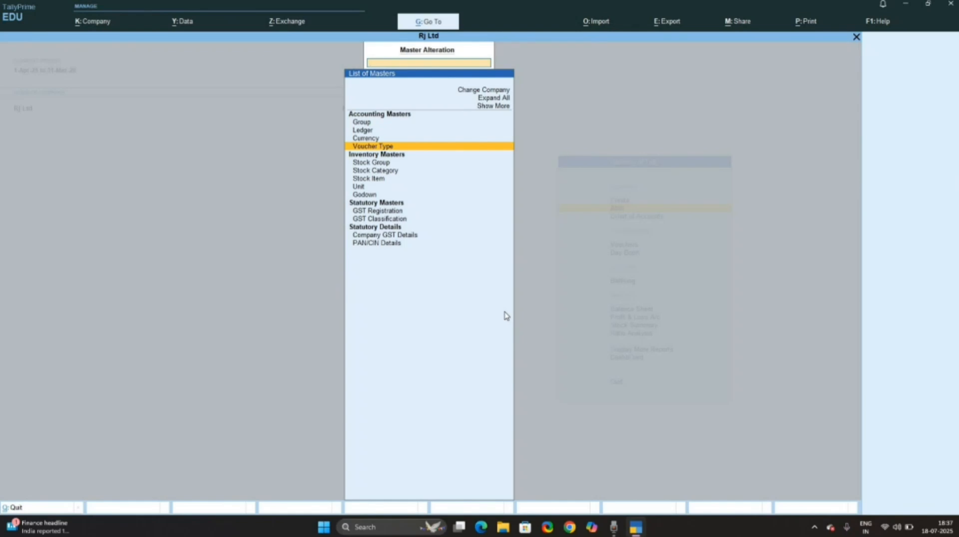
{"action": "key", "text": "Escape"}
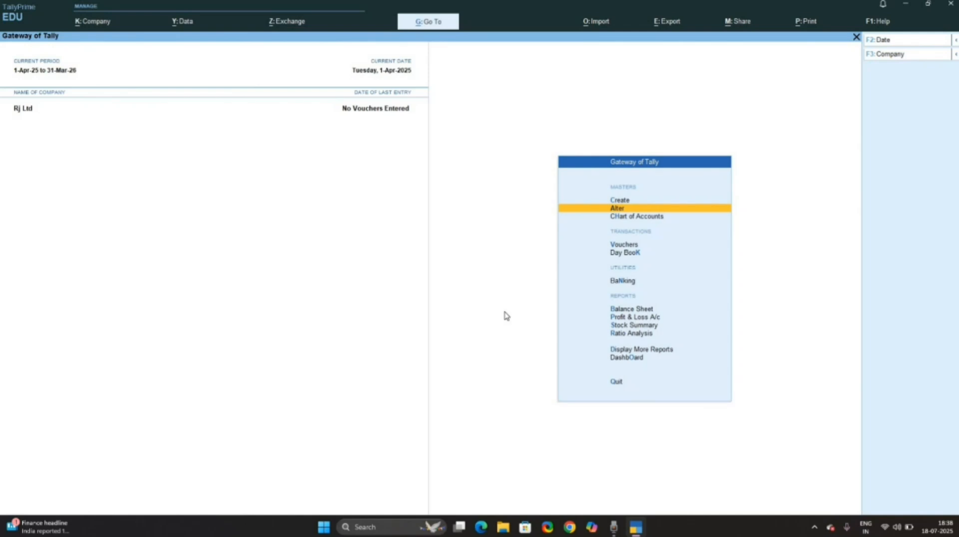
Start creating a simple unit with the symbol PCS and the formal name PIECES.
{"action": "key", "text": "Up"}
{"action": "key", "text": "Return"}
{"action": "key", "text": "Down"}
{"action": "key", "text": "Down"}
{"action": "key", "text": "Down"}
{"action": "key", "text": "Down"}
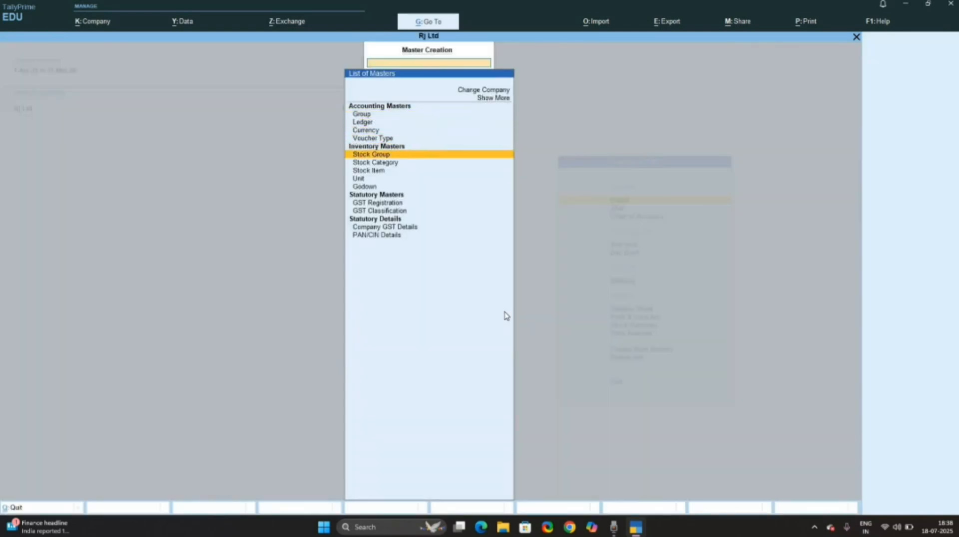
{"action": "key", "text": "Down"}
{"action": "key", "text": "Down"}
{"action": "key", "text": "Down"}
{"action": "key", "text": "Return"}
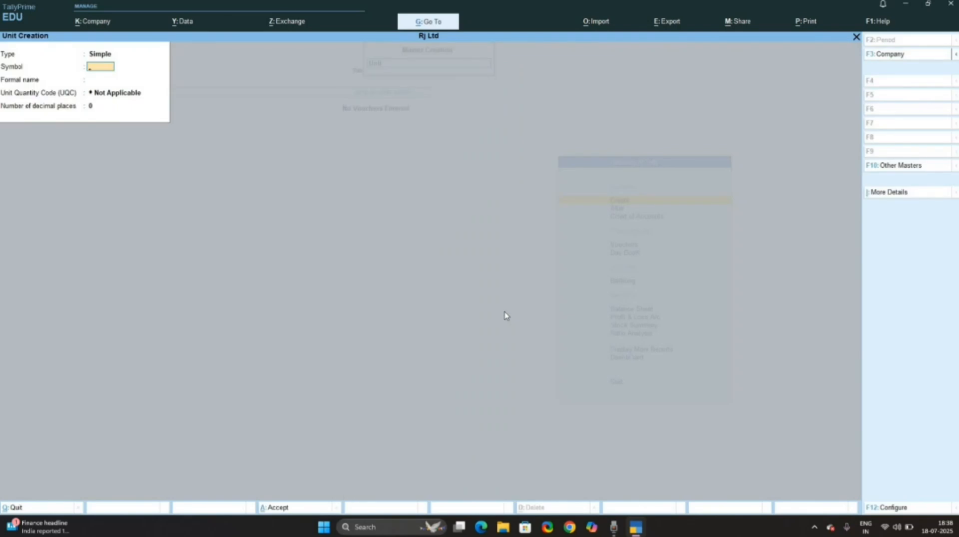
{"action": "type", "text": "PCS"}
{"action": "key", "text": "Return"}
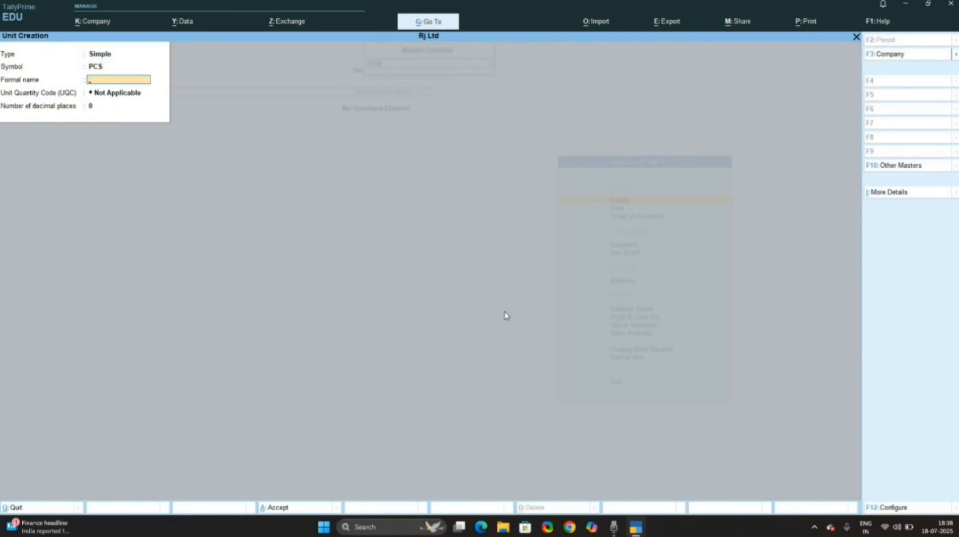
{"action": "type", "text": "PIECES"}
{"action": "key", "text": "Return"}
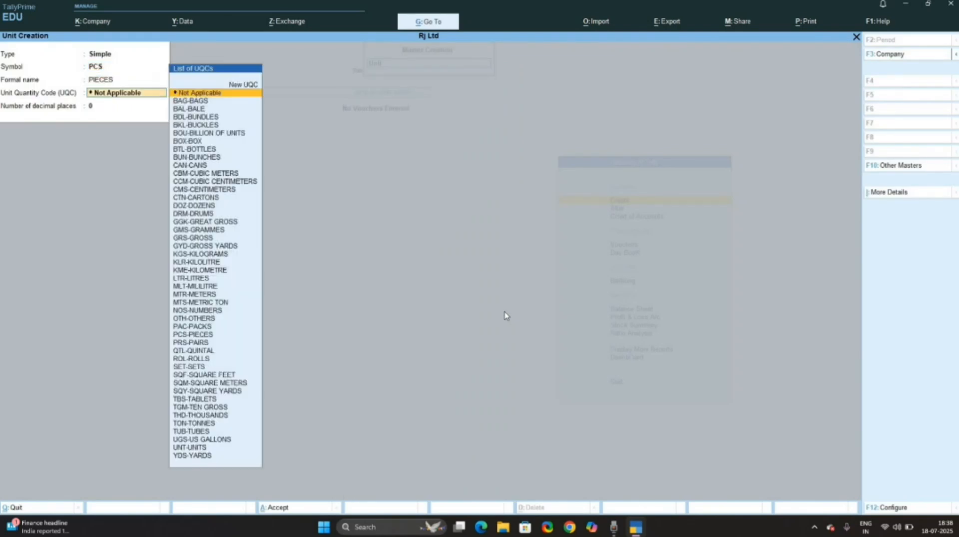
Set the Unit Quantity Code of the PCS unit to PCS-PIECES.
{"action": "key", "text": "Down"}
{"action": "key", "text": "Down"}
{"action": "key", "text": "Down"}
{"action": "key", "text": "Down"}
{"action": "key", "text": "Down"}
{"action": "key", "text": "Down"}
{"action": "key", "text": "Down"}
{"action": "key", "text": "Down"}
{"action": "key", "text": "Down"}
{"action": "key", "text": "Down"}
{"action": "key", "text": "Down"}
{"action": "key", "text": "Down"}
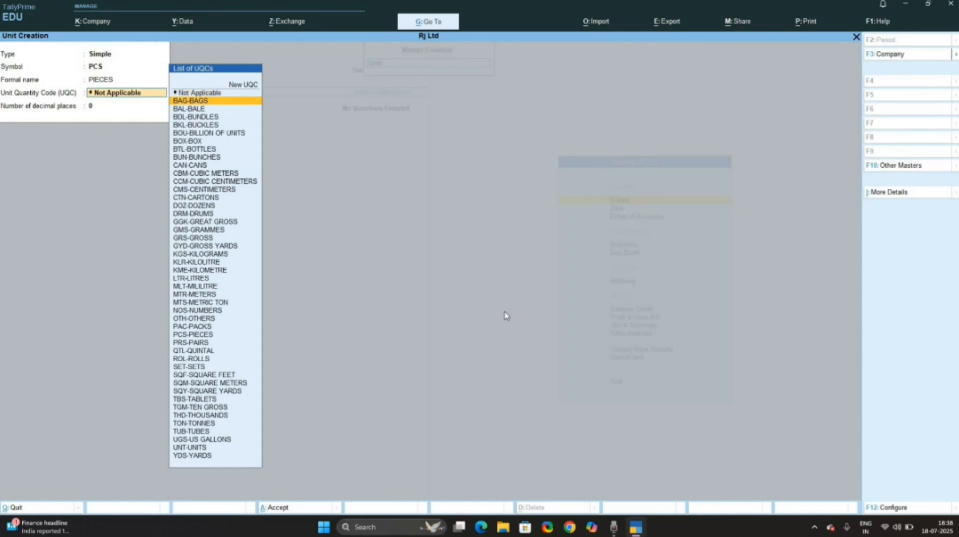
{"action": "key", "text": "Down"}
{"action": "key", "text": "Down"}
{"action": "key", "text": "Down"}
{"action": "key", "text": "Down"}
{"action": "key", "text": "Down"}
{"action": "key", "text": "Down"}
{"action": "key", "text": "Down"}
{"action": "key", "text": "Down"}
{"action": "key", "text": "Down"}
{"action": "key", "text": "Down"}
{"action": "key", "text": "Down"}
{"action": "key", "text": "Down"}
{"action": "key", "text": "Down"}
{"action": "key", "text": "Down"}
{"action": "key", "text": "Down"}
{"action": "key", "text": "Down"}
{"action": "key", "text": "Down"}
{"action": "key", "text": "Down"}
{"action": "key", "text": "Down"}
{"action": "key", "text": "Down"}
{"action": "key", "text": "Up"}
{"action": "key", "text": "Up"}
{"action": "key", "text": "Up"}
{"action": "key", "text": "Up"}
{"action": "key", "text": "Up"}
{"action": "key", "text": "Up"}
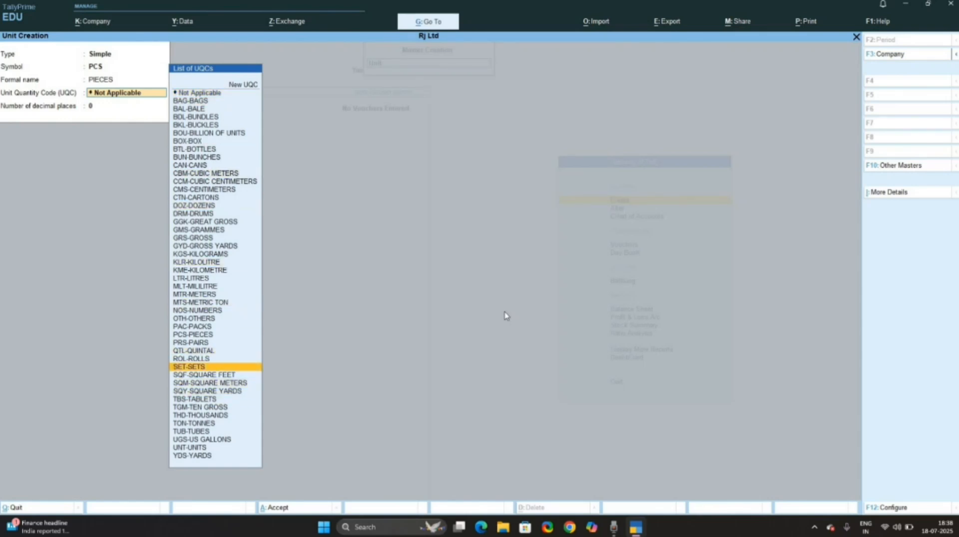
{"action": "key", "text": "Up"}
{"action": "key", "text": "Up"}
{"action": "key", "text": "Return"}
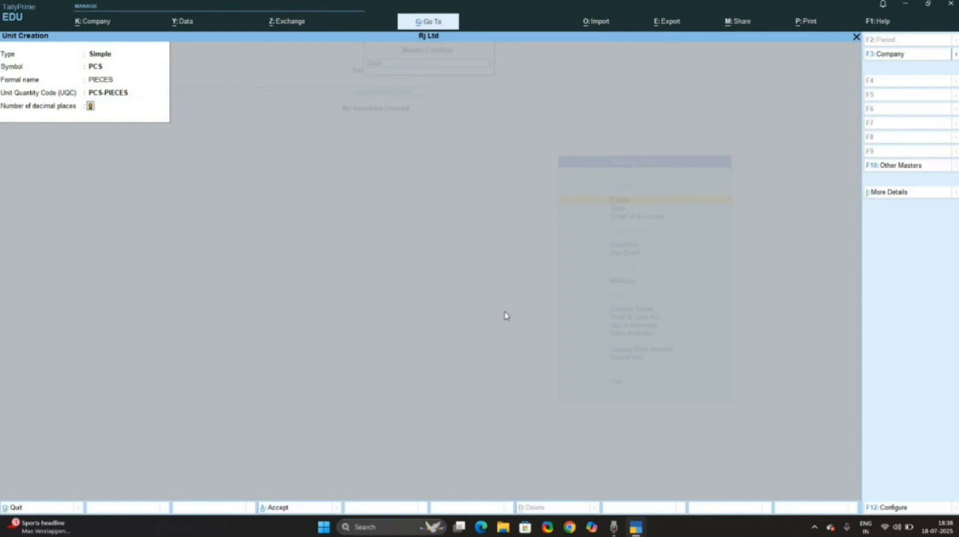
Set the PCS unit's number of decimal places to 1 and save the unit.
{"action": "type", "text": "1"}
{"action": "key", "text": "Return"}
{"action": "key", "text": "Return"}
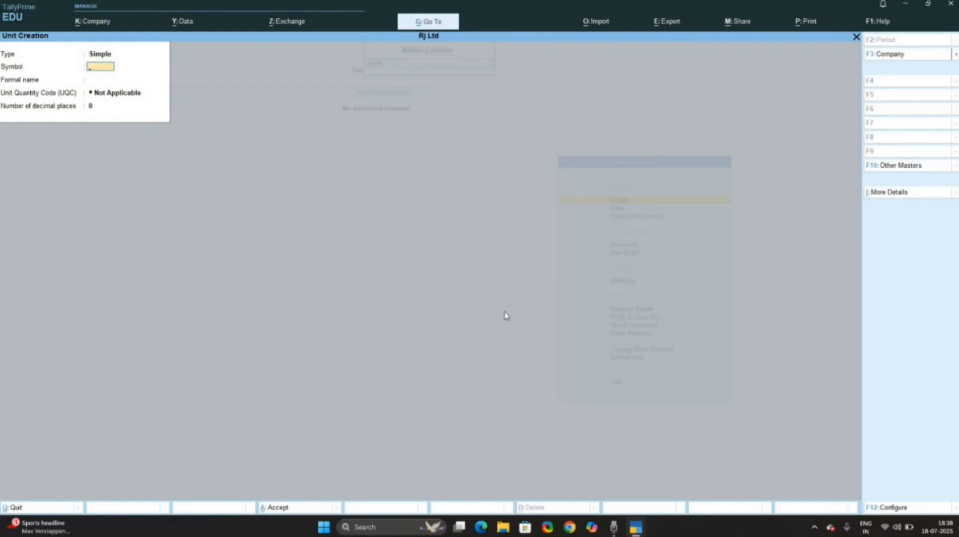
Leave unit creation, start a stock item named COMPUTER, and begin creating a new stock group for it to go under.
{"action": "key", "text": "Escape"}
{"action": "key", "text": "Return"}
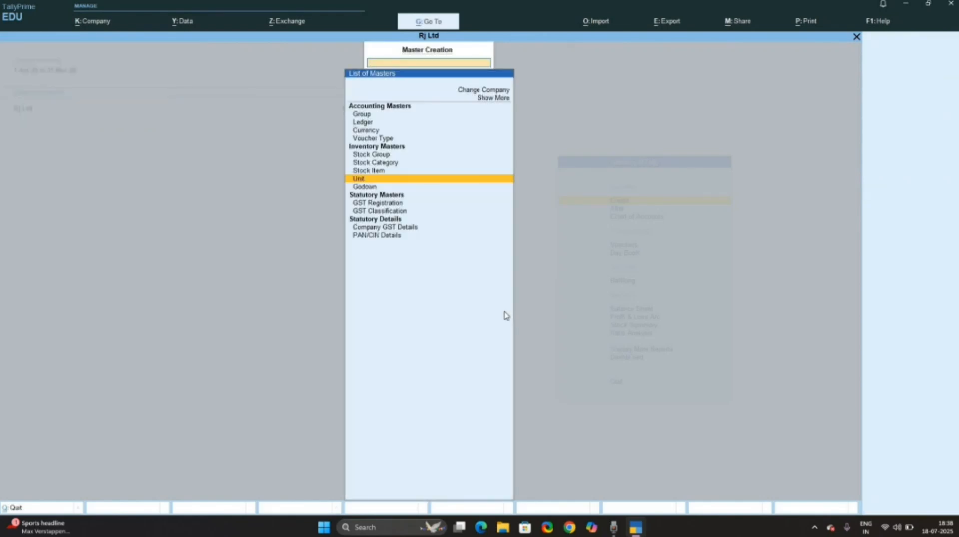
{"action": "key", "text": "Up"}
{"action": "key", "text": "Return"}
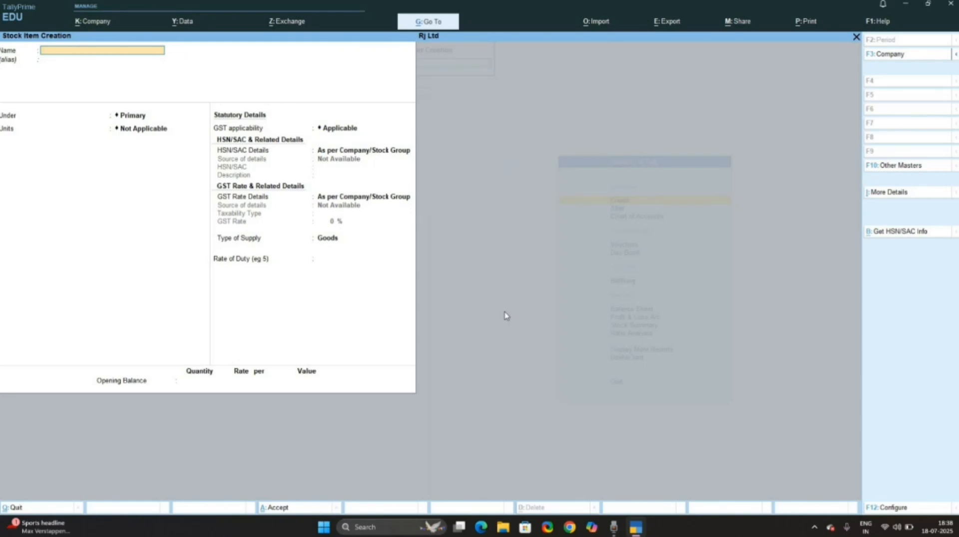
{"action": "type", "text": "COMPUTER"}
{"action": "key", "text": "Return"}
{"action": "key", "text": "Return"}
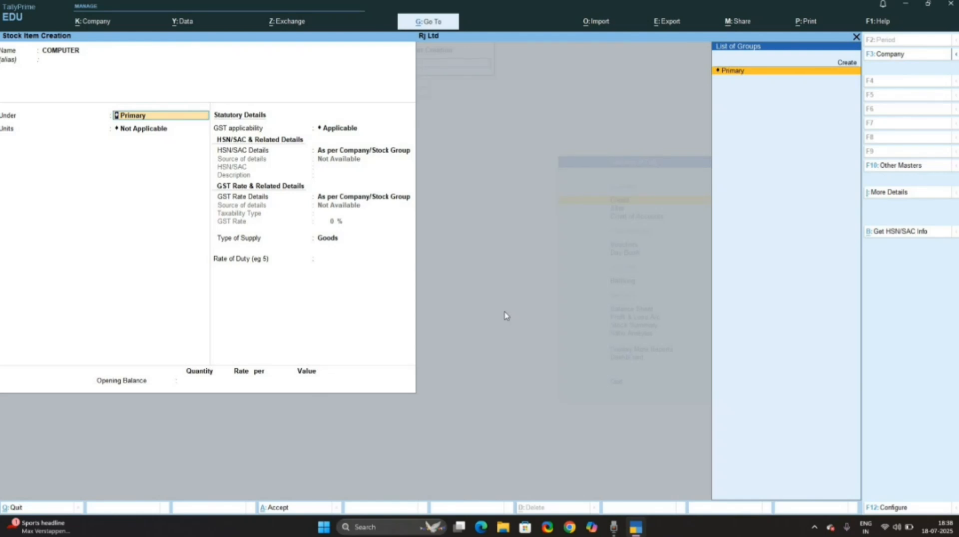
{"action": "key", "text": "Up"}
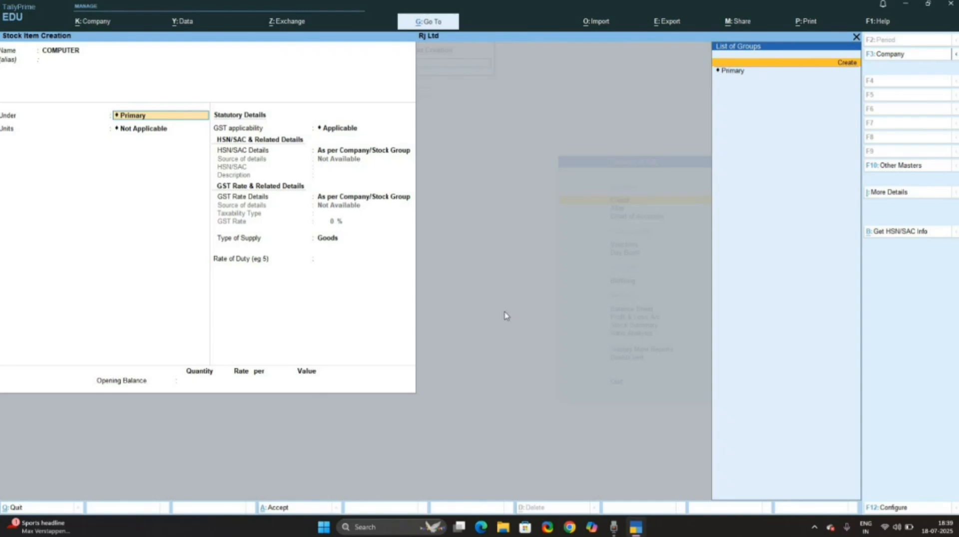
{"action": "key", "text": "Return"}
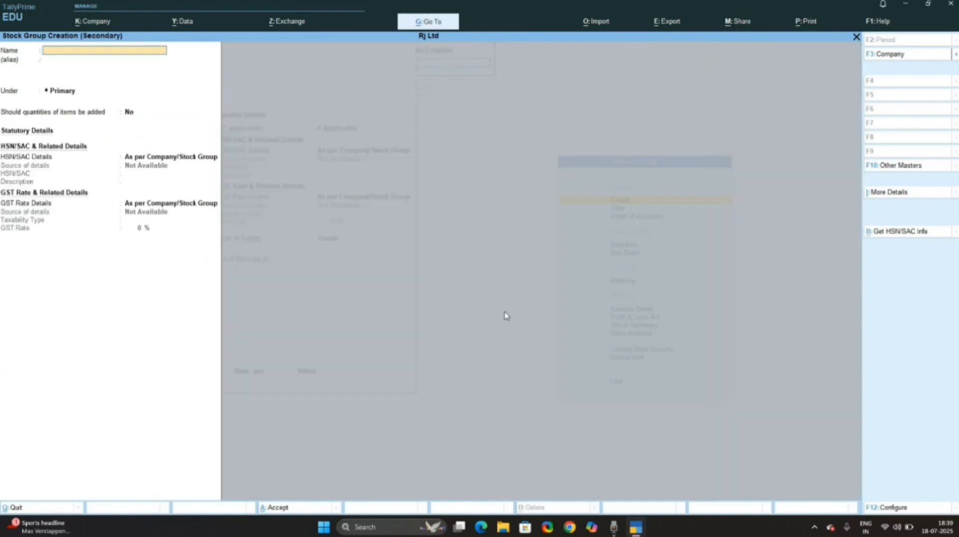
Switch to Copilot and ask "COMPUTER FALLS UNDER WHICH RATE OF GST AND HSN CODE FOR IT".
{"action": "key", "text": "alt+space"}
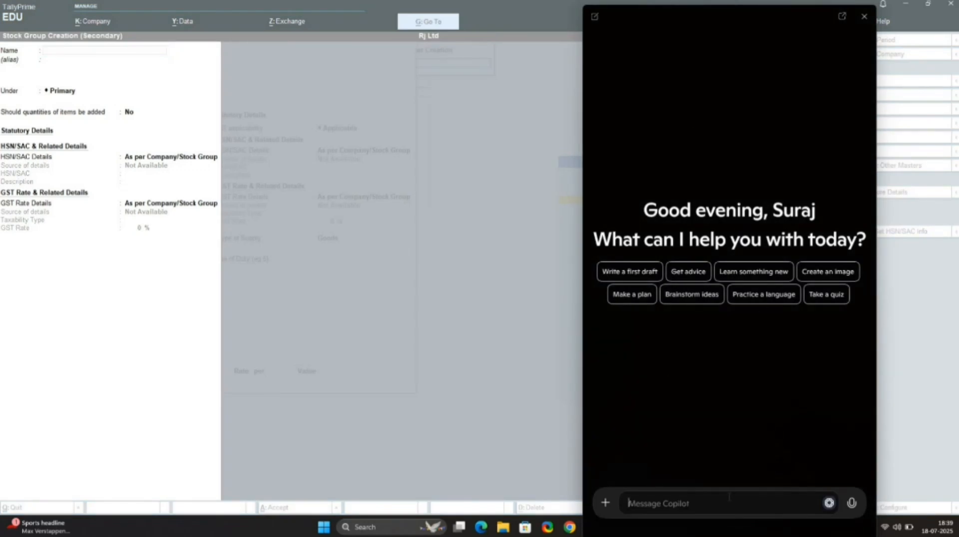
{"action": "type", "text": "COMPUTER "}
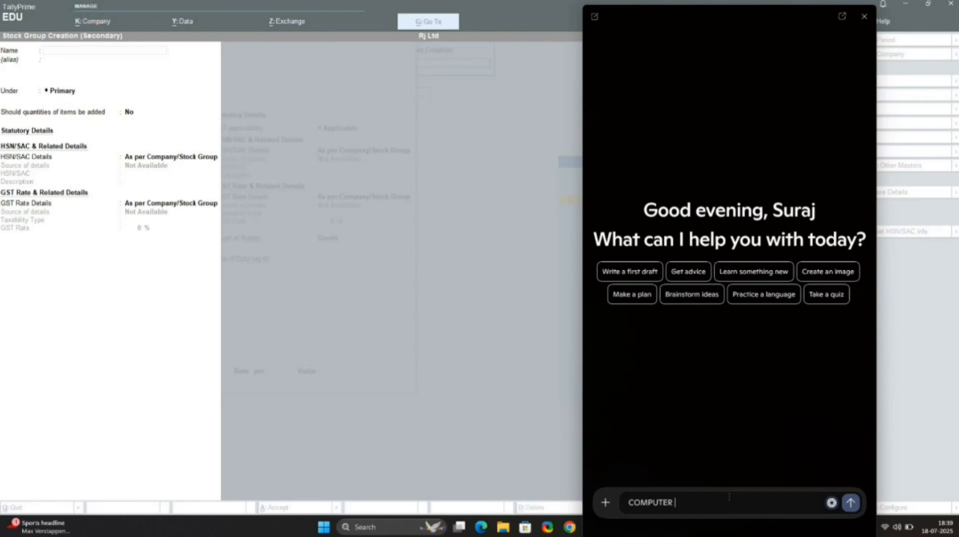
{"action": "type", "text": "FALLS UNDER WHICH RATE OF GST AND HSN CODE FOR IT"}
{"action": "key", "text": "Return"}
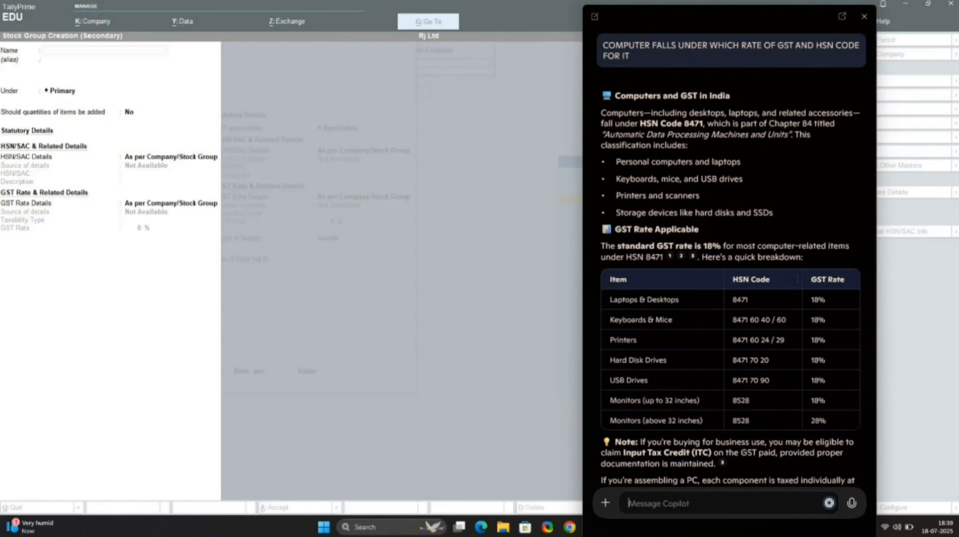
Back in TallyPrime, name the stock group AUTOMATIC DATA PROCESSING MACHINES AND UNITS under Primary, with adding of item quantities left at No.
{"action": "left_click", "coordinate": [80, 52]}
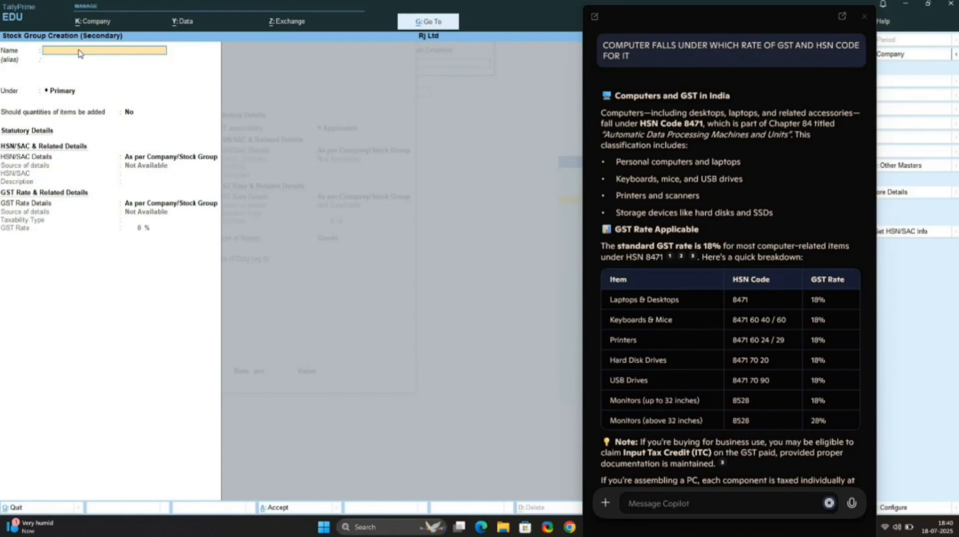
{"action": "type", "text": "A"}
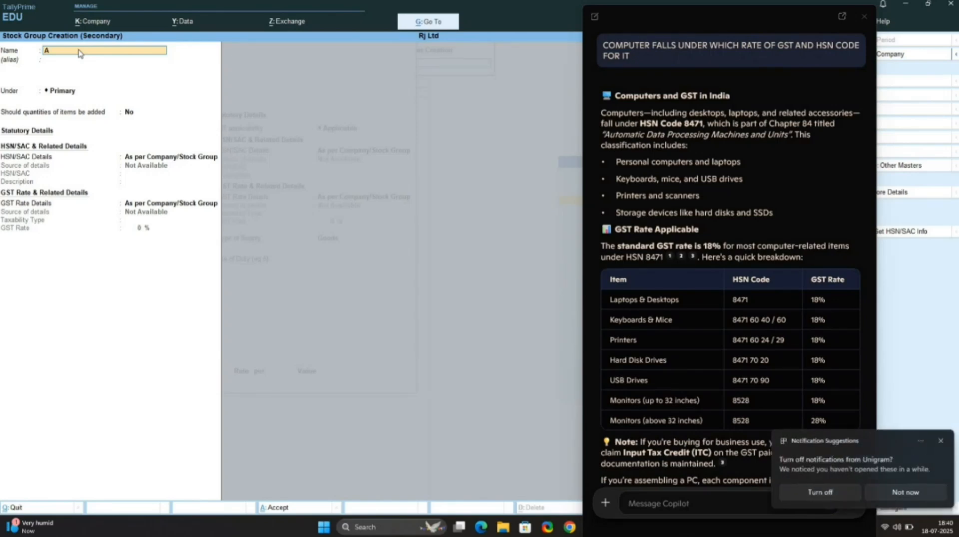
{"action": "type", "text": "UTOMAT"}
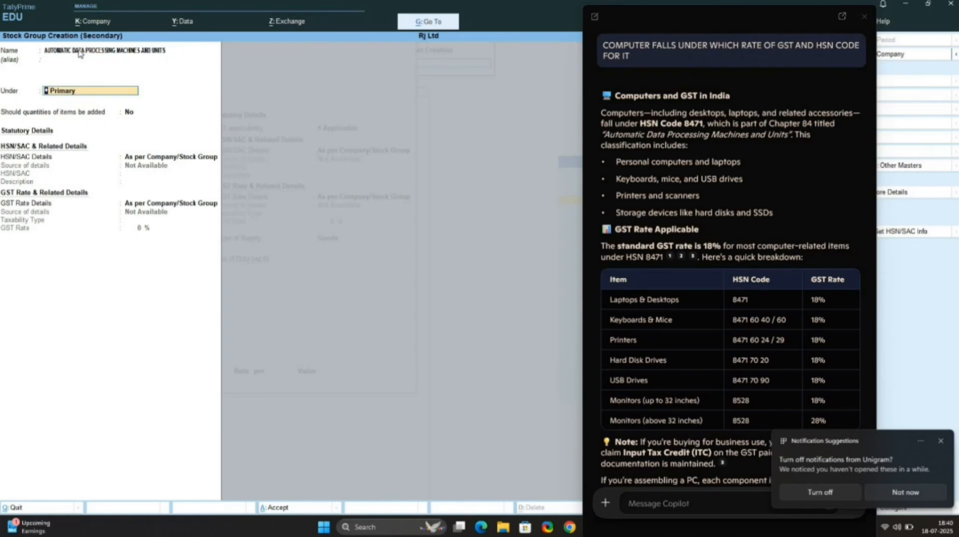
{"action": "key", "text": "Return"}
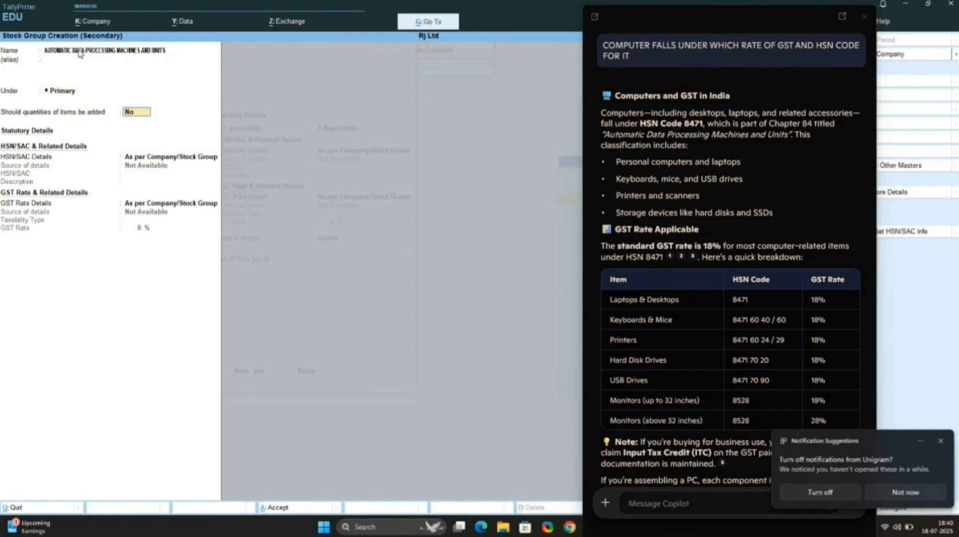
{"action": "key", "text": "Return"}
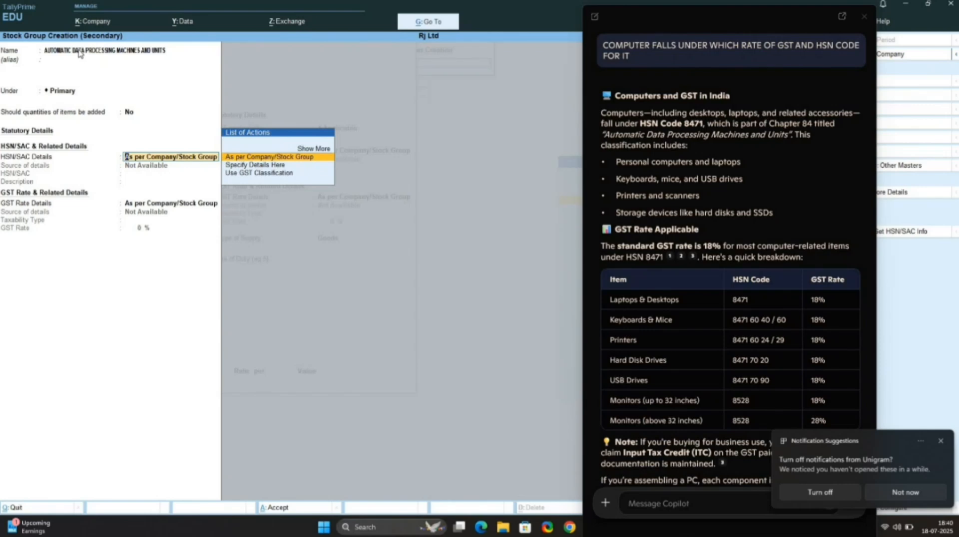
Specify the stock group's HSN/SAC details directly, with code 8471 and the description LAPTOP AND DESKTOP.
{"action": "key", "text": "Down"}
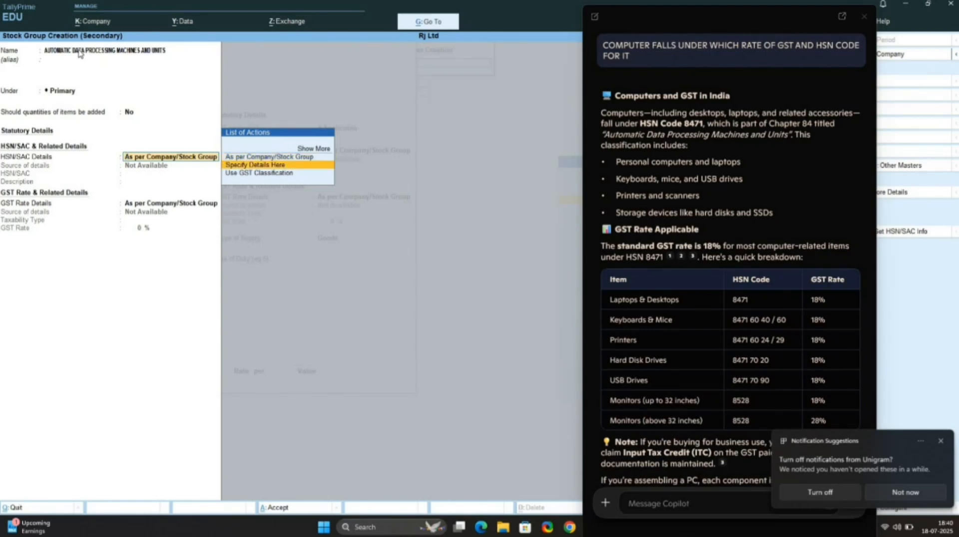
{"action": "key", "text": "Return"}
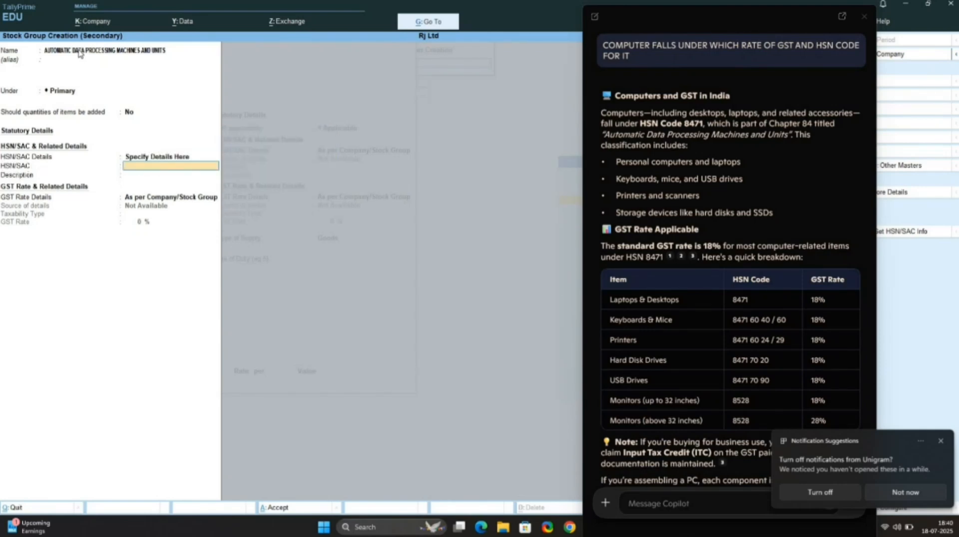
{"action": "type", "text": "8471"}
{"action": "key", "text": "Return"}
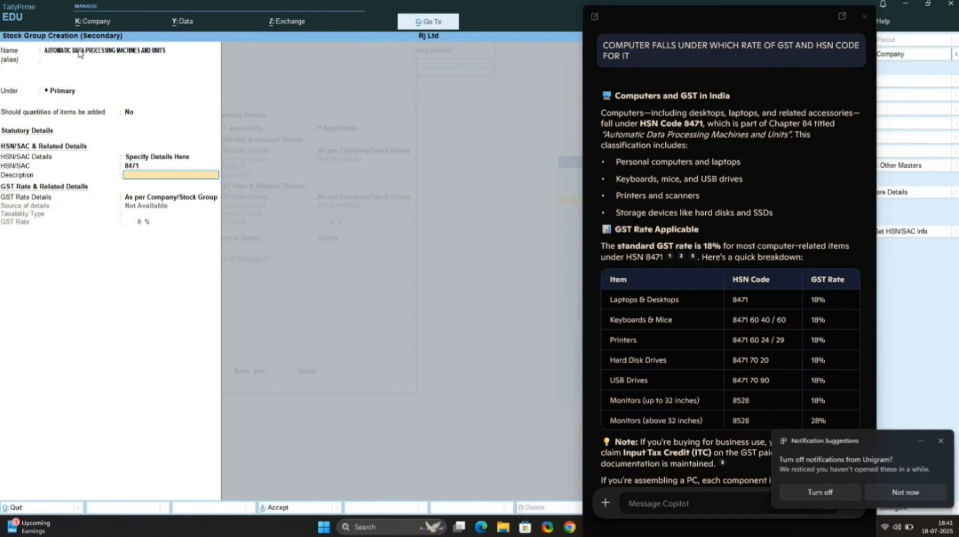
{"action": "type", "text": "LAPTOP AND DESKTOP"}
{"action": "key", "text": "Return"}
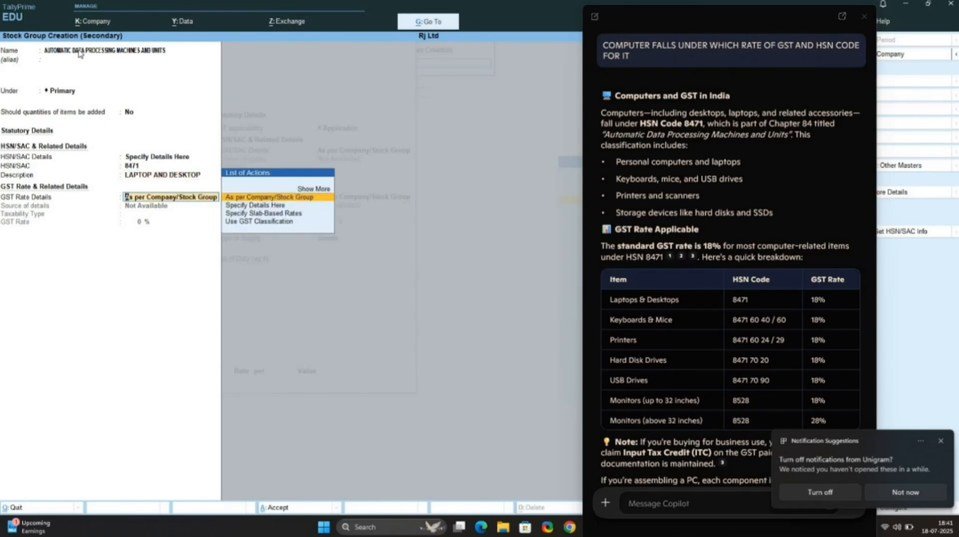
Specify the stock group's GST rate details directly as Taxable at 18%, and save the group.
{"action": "key", "text": "Down"}
{"action": "key", "text": "Return"}
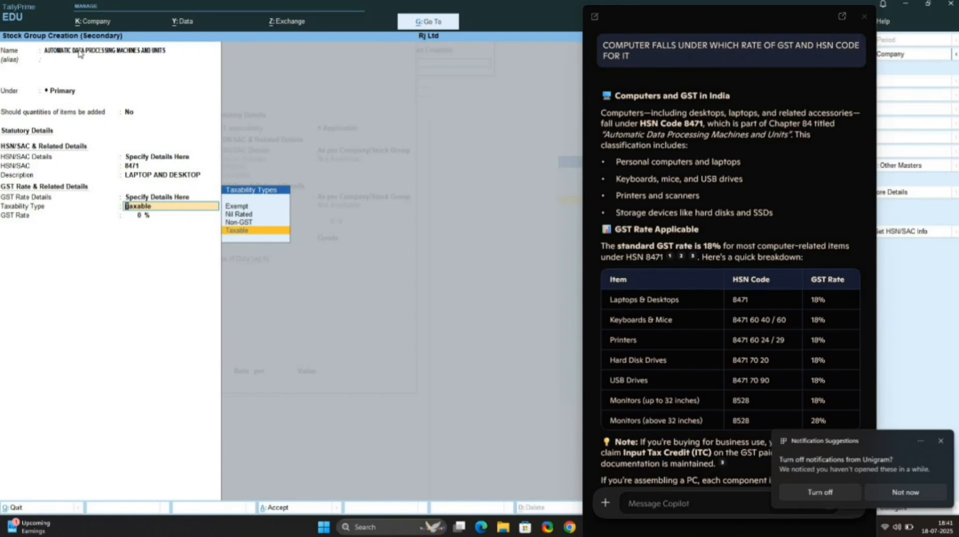
{"action": "key", "text": "Return"}
{"action": "type", "text": "18"}
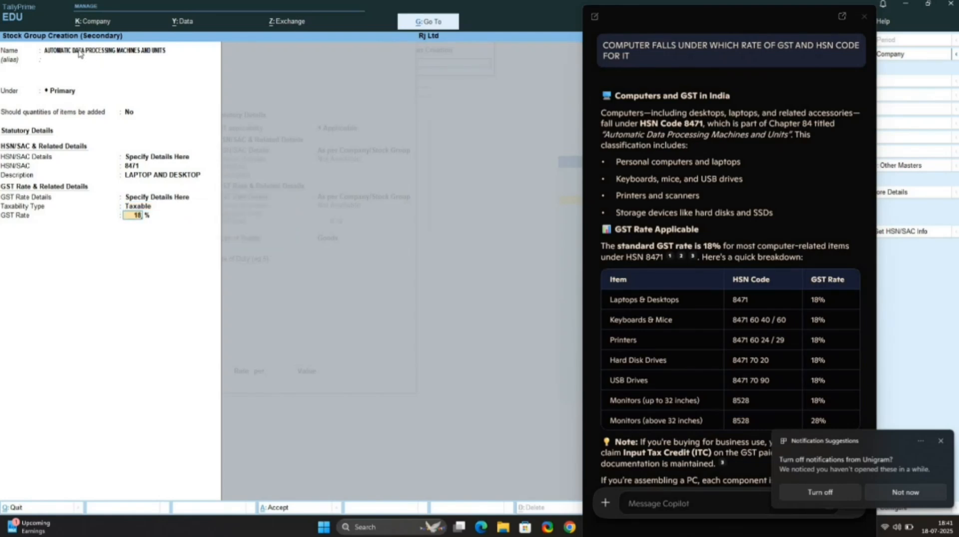
{"action": "key", "text": "Return"}
{"action": "key", "text": "Return"}
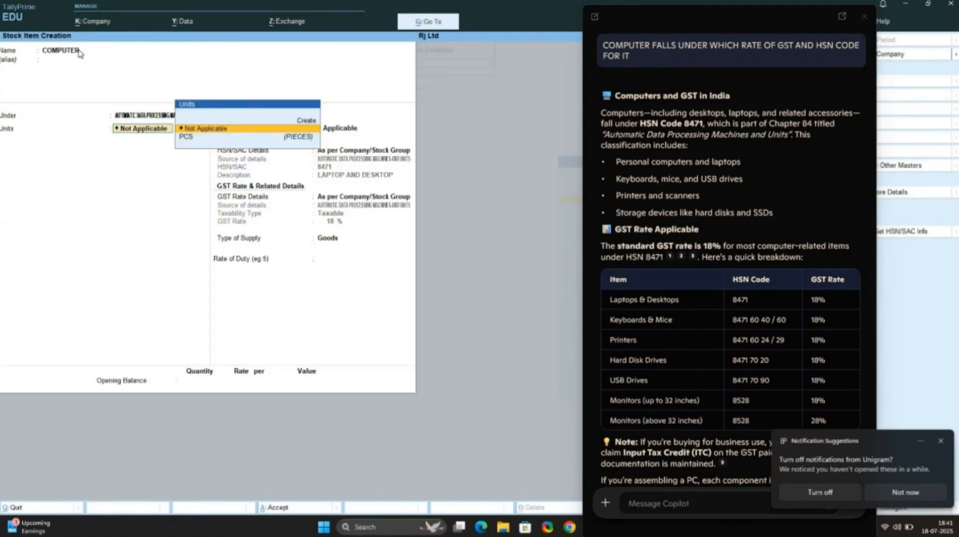
Set the COMPUTER item's unit to PCS and keep its default GST details with Goods as the type of supply.
{"action": "key", "text": "Down"}
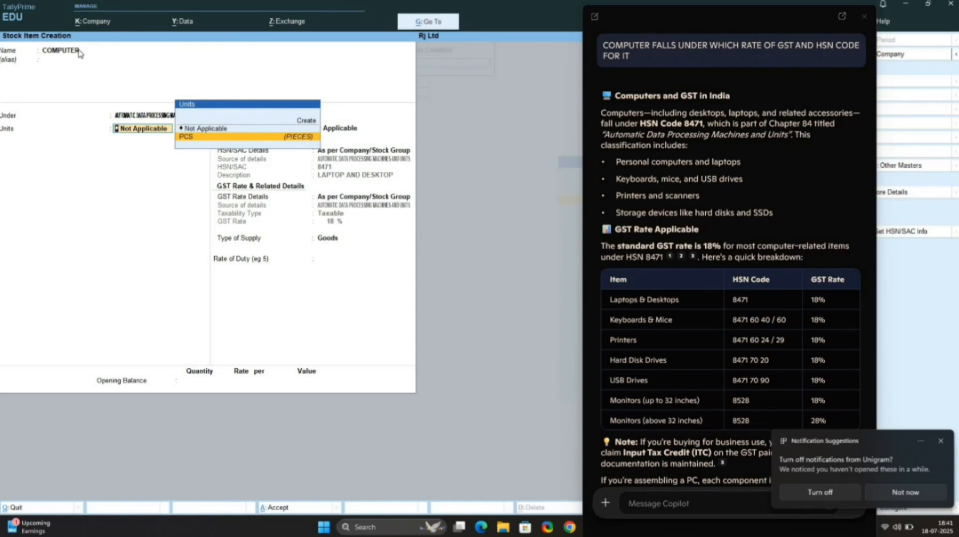
{"action": "key", "text": "Return"}
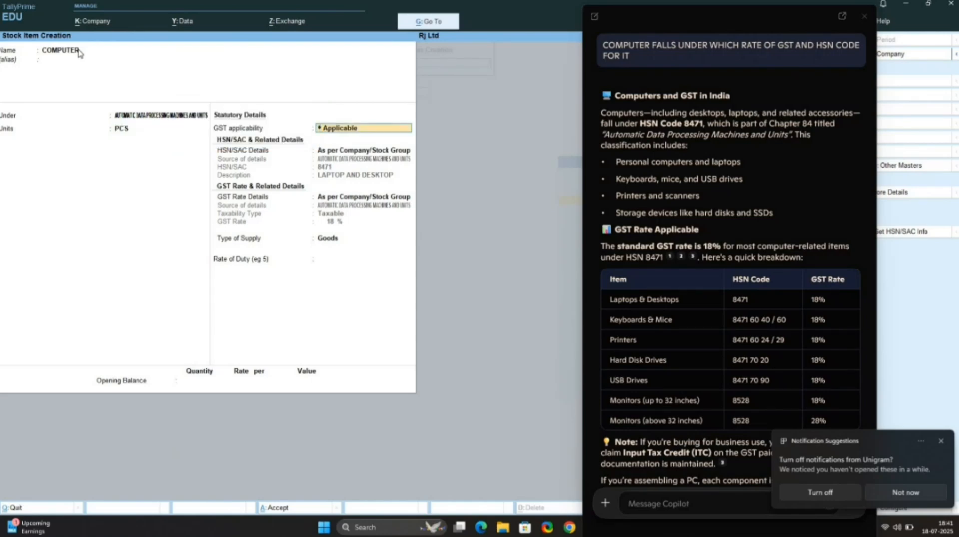
{"action": "key", "text": "Return"}
{"action": "key", "text": "Return"}
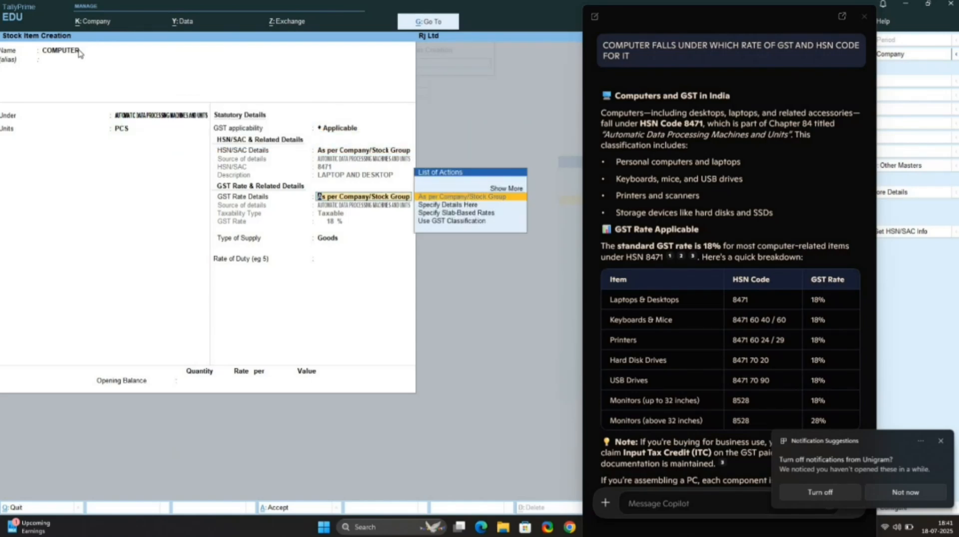
{"action": "key", "text": "Return"}
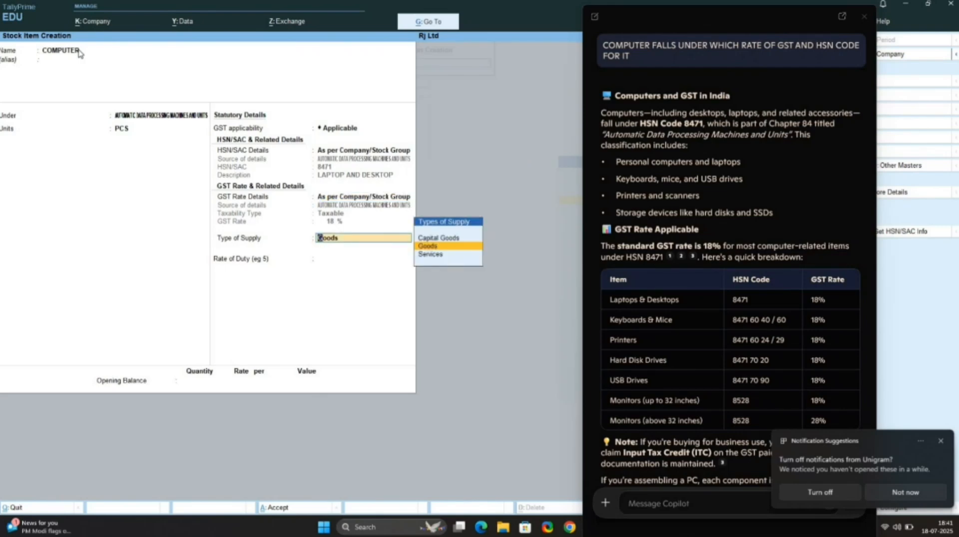
{"action": "key", "text": "Return"}
{"action": "key", "text": "Return"}
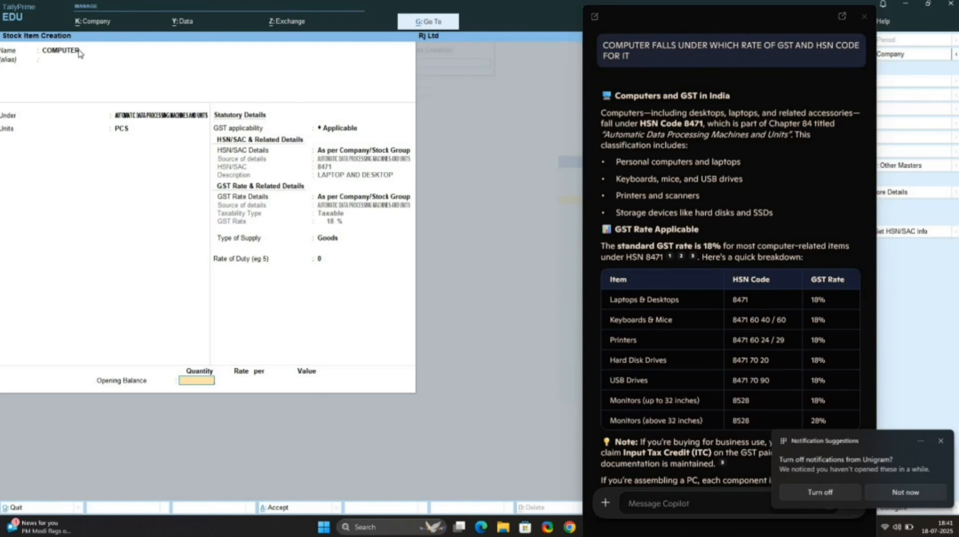
Enter an opening balance of 100 PCS at a rate of 10000 for COMPUTER and save the stock item.
{"action": "type", "text": "100"}
{"action": "key", "text": "Return"}
{"action": "type", "text": "1"}
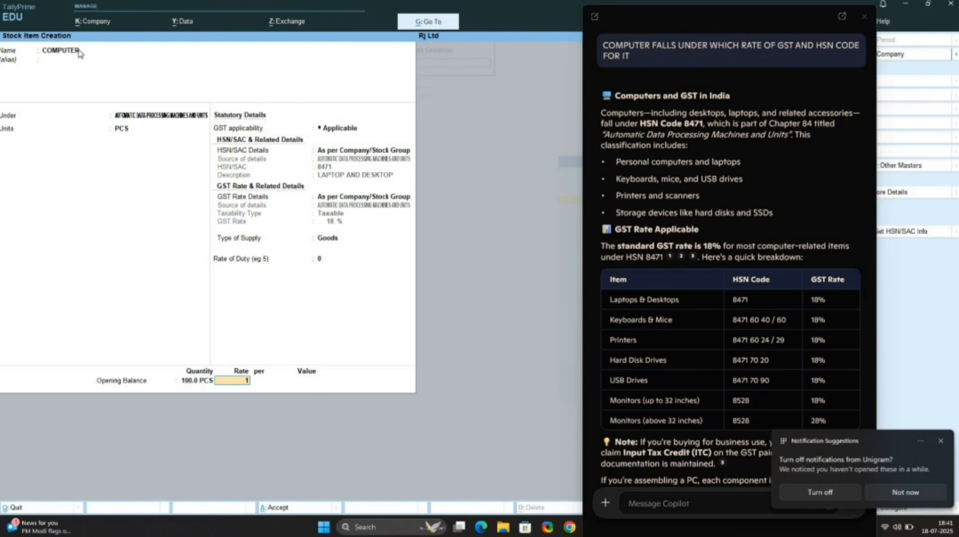
{"action": "type", "text": "0000"}
{"action": "key", "text": "Return"}
{"action": "key", "text": "Return"}
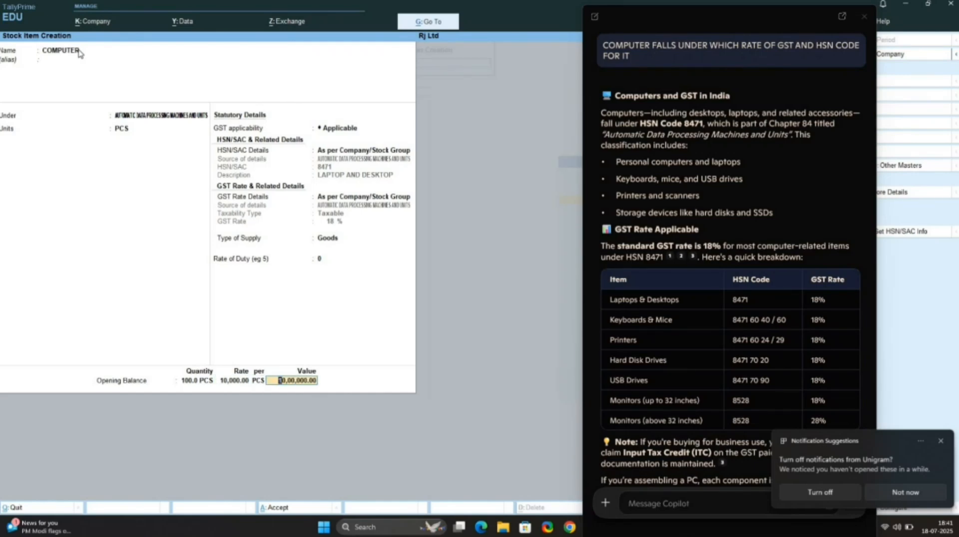
{"action": "key", "text": "Return"}
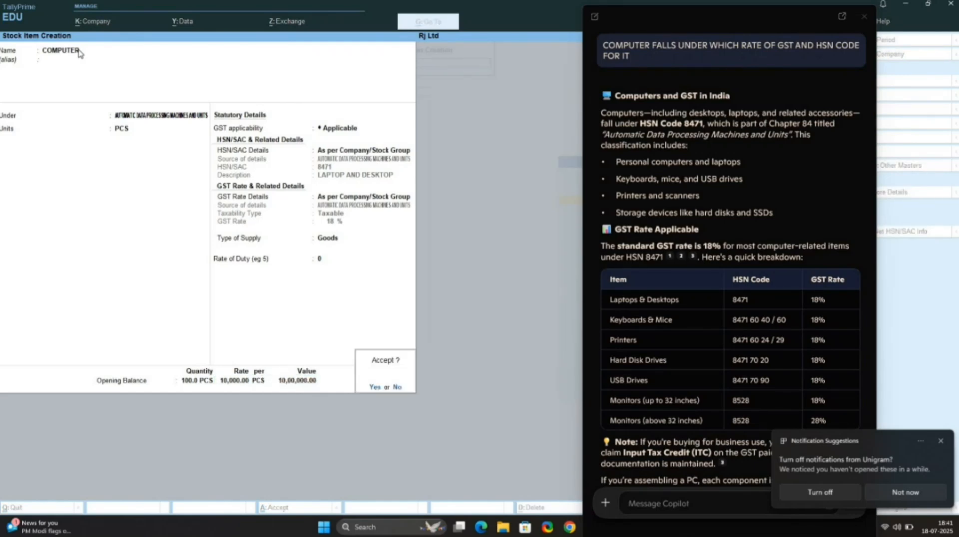
{"action": "key", "text": "Return"}
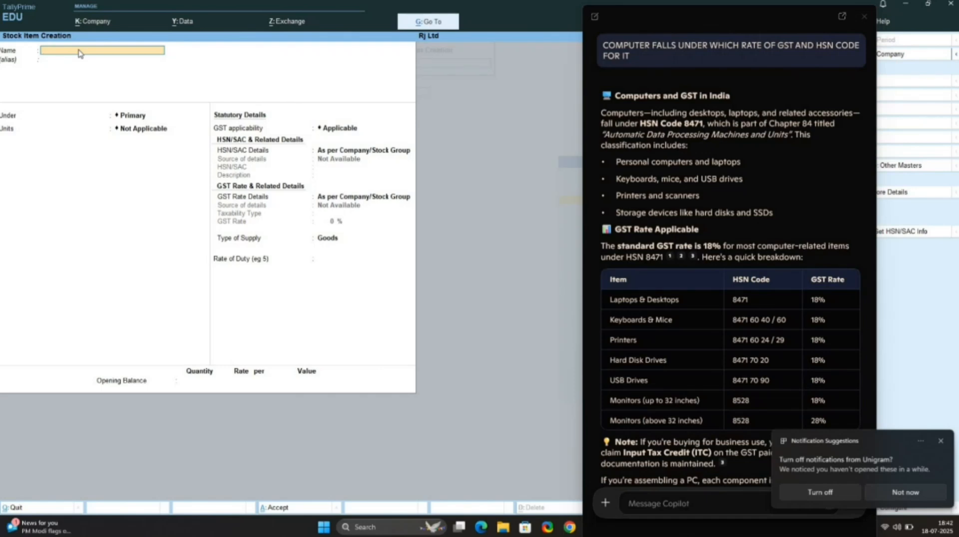
Name the next stock item LAPTOP, return to its parent group field and close the Copilot window.
{"action": "type", "text": "LAPTOP"}
{"action": "key", "text": "Return"}
{"action": "key", "text": "Return"}
{"action": "key", "text": "Return"}
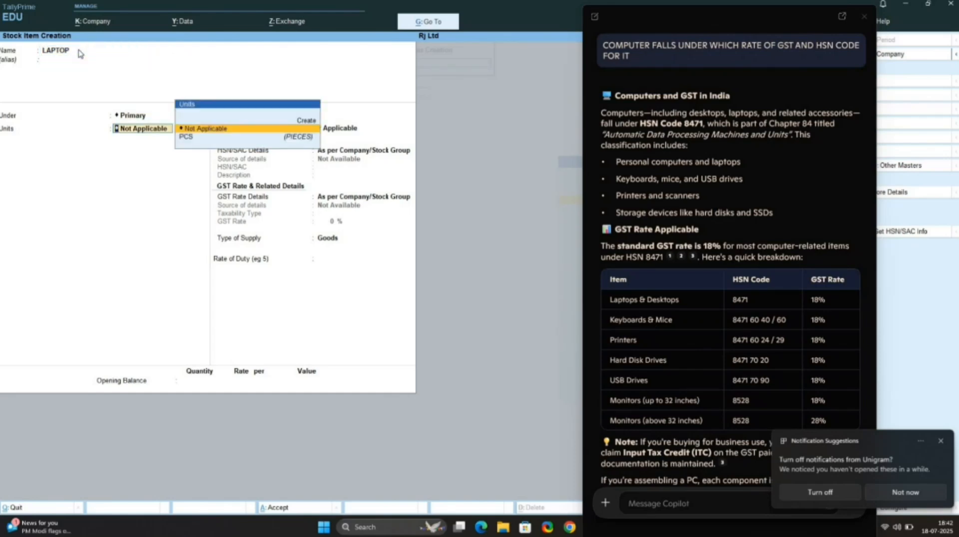
{"action": "key", "text": "BackSpace"}
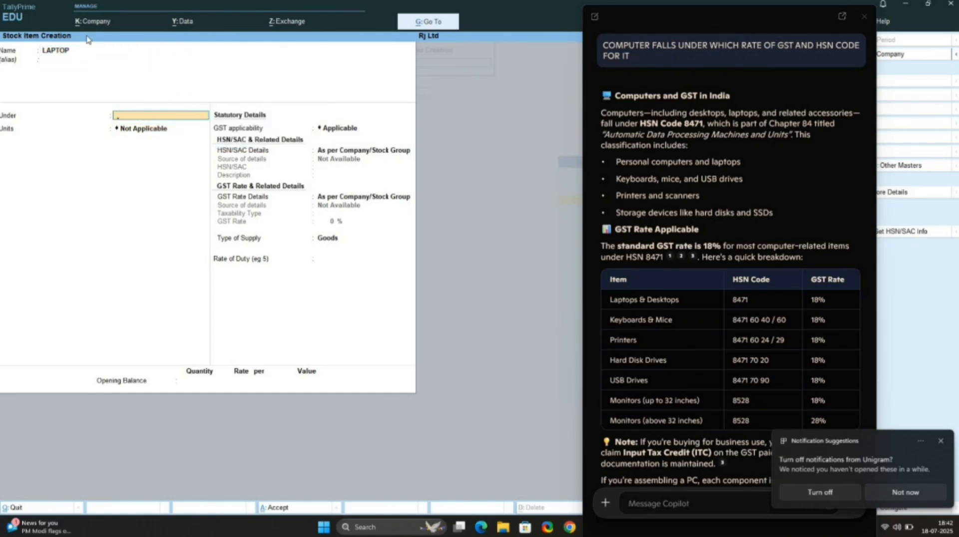
{"action": "left_click", "coordinate": [861, 20]}
{"action": "left_click", "coordinate": [863, 18]}
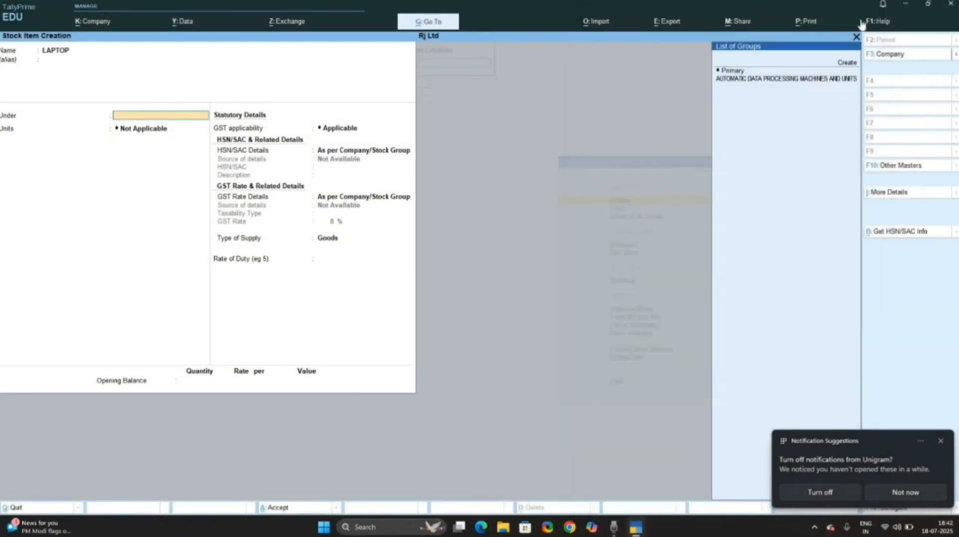
Place LAPTOP under the stock group AUTOMATIC DATA PROCESSING MACHINES AND UNITS with the unit PCS.
{"action": "key", "text": "Down"}
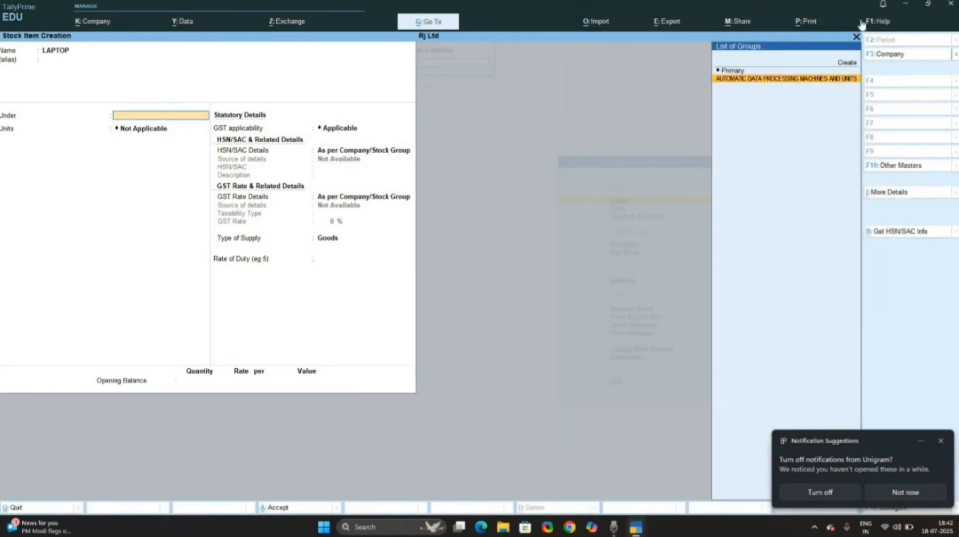
{"action": "key", "text": "Return"}
{"action": "key", "text": "Return"}
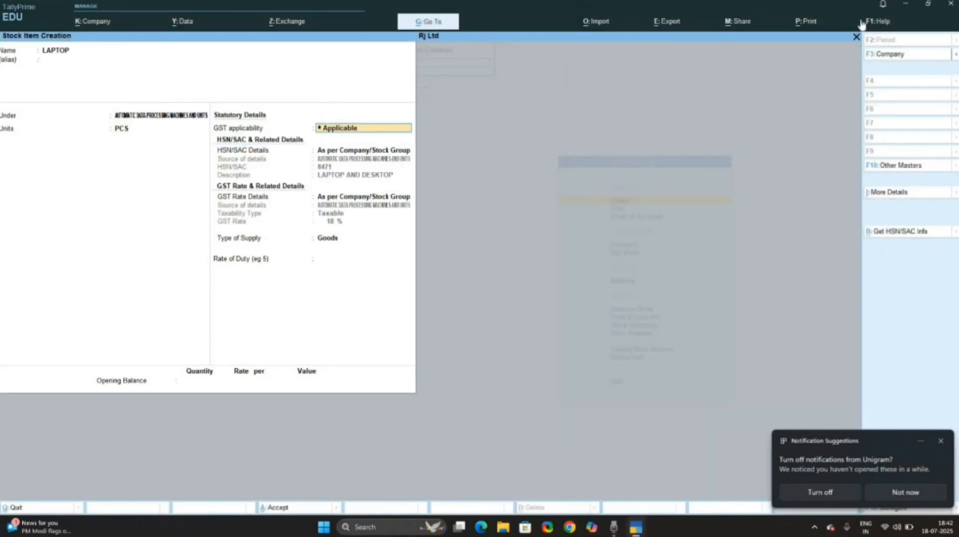
Keep the LAPTOP item's default GST applicability, HSN and GST rate details, with Goods as the type of supply.
{"action": "key", "text": "Return"}
{"action": "key", "text": "Return"}
{"action": "key", "text": "Return"}
{"action": "key", "text": "Return"}
{"action": "key", "text": "Return"}
Enter an opening balance of 500 PCS at a rate of 20000 for LAPTOP and save the stock item.
{"action": "type", "text": "500"}
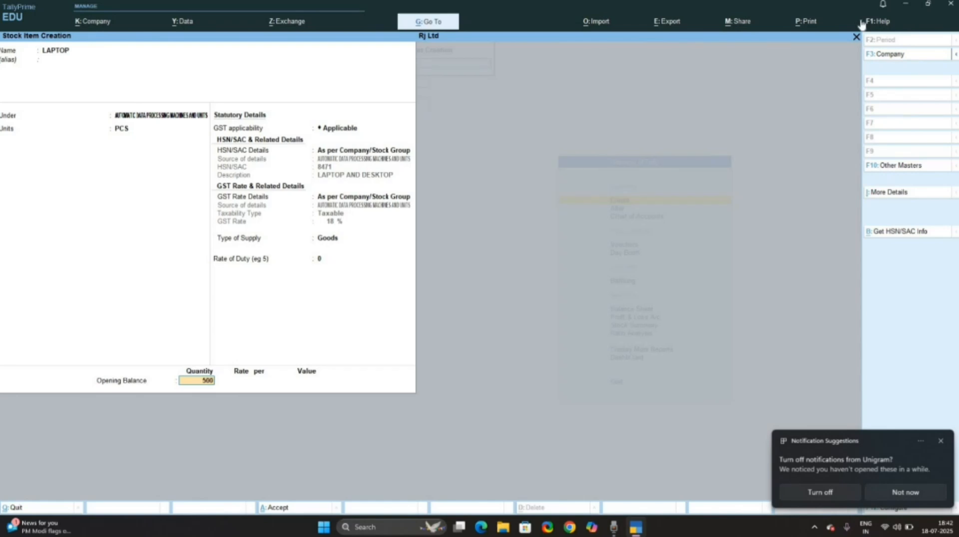
{"action": "key", "text": "Return"}
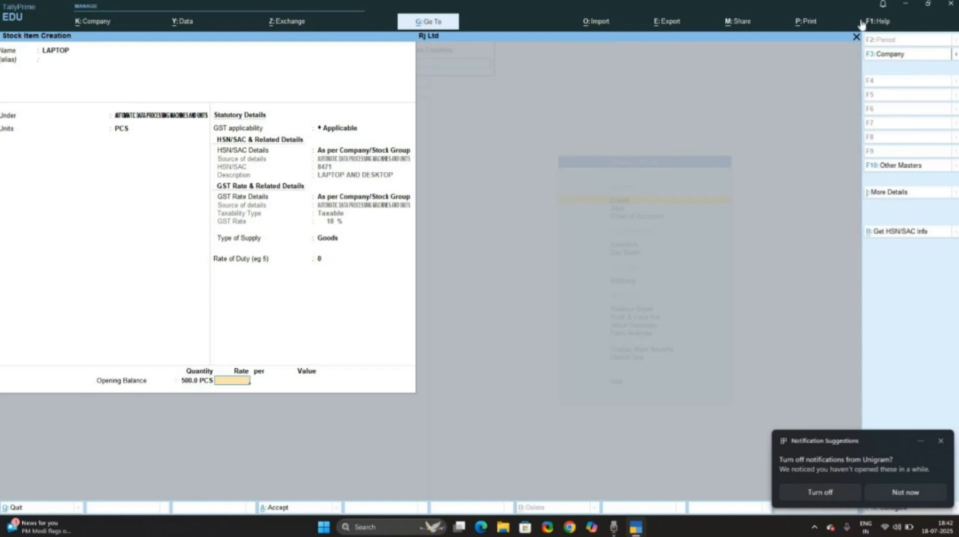
{"action": "type", "text": "20000"}
{"action": "key", "text": "Return"}
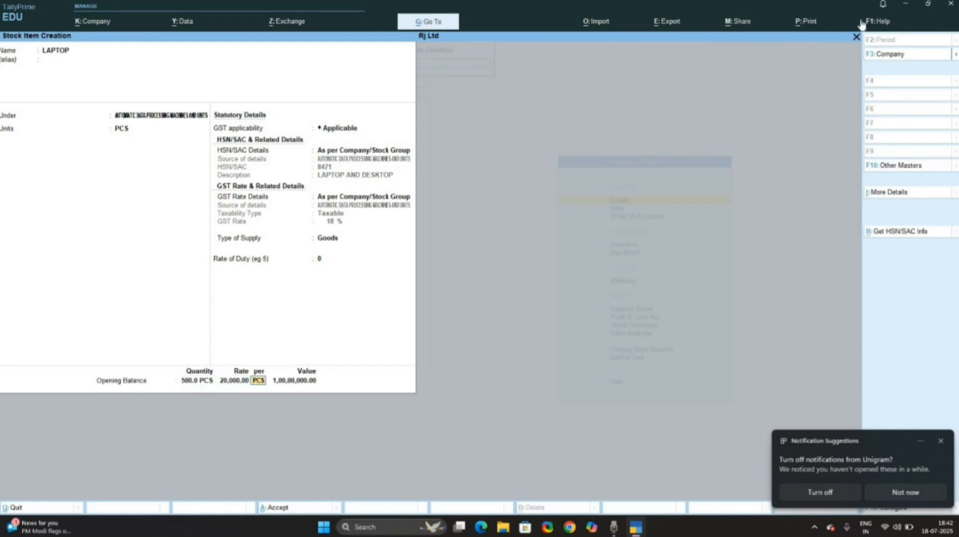
{"action": "key", "text": "Return"}
{"action": "key", "text": "Return"}
{"action": "key", "text": "Return"}
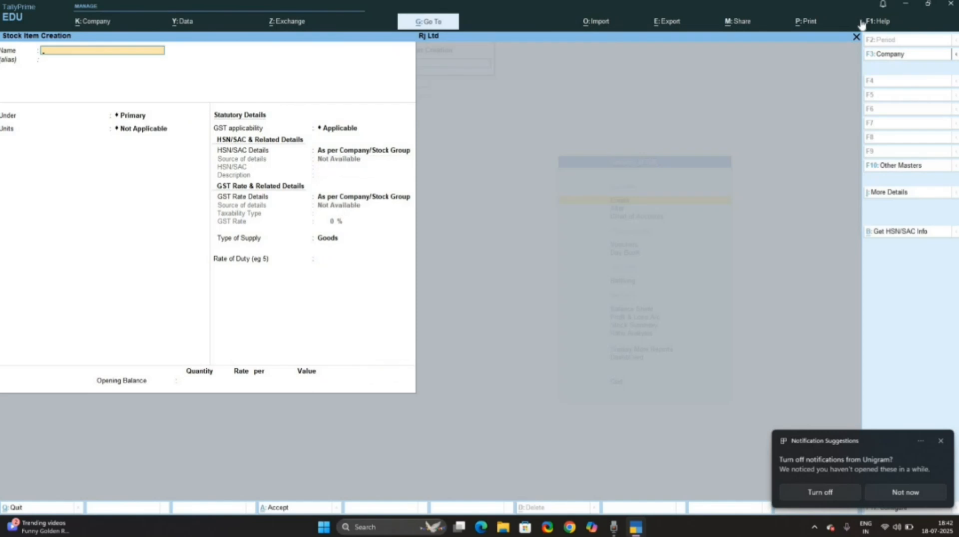
{"action": "key", "text": "Escape"}
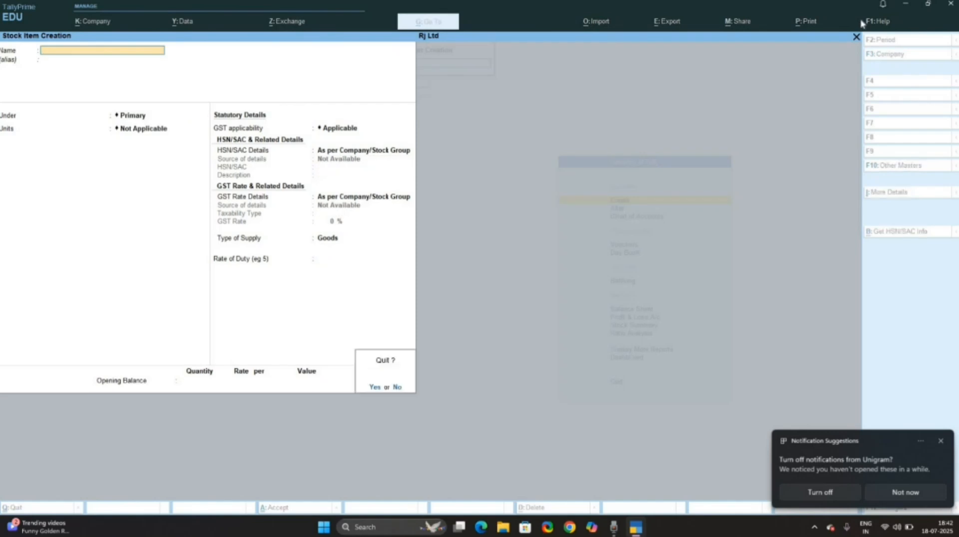
{"action": "key", "text": "Return"}
{"action": "key", "text": "Escape"}
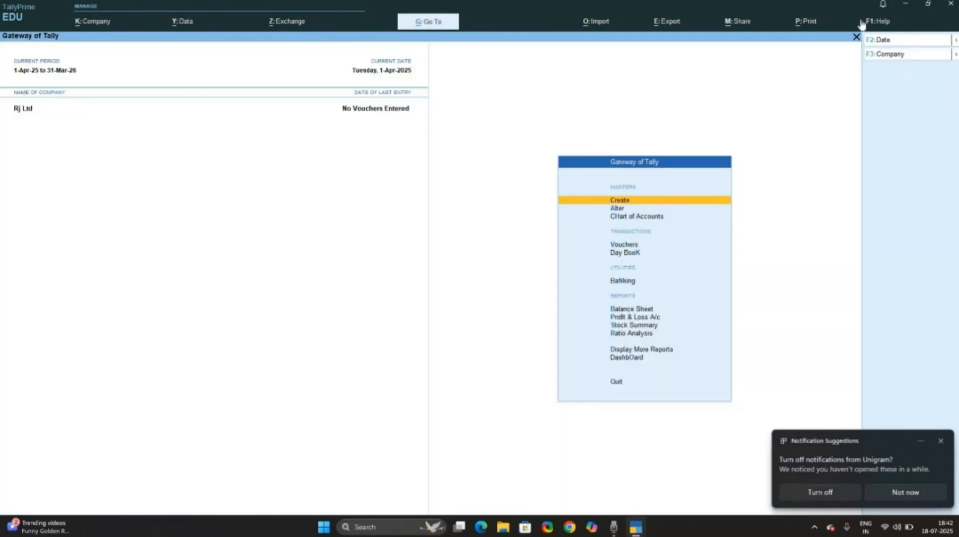
Start a new ledger named CGST 9% and place it under the group Duties & Taxes.
{"action": "key", "text": "Return"}
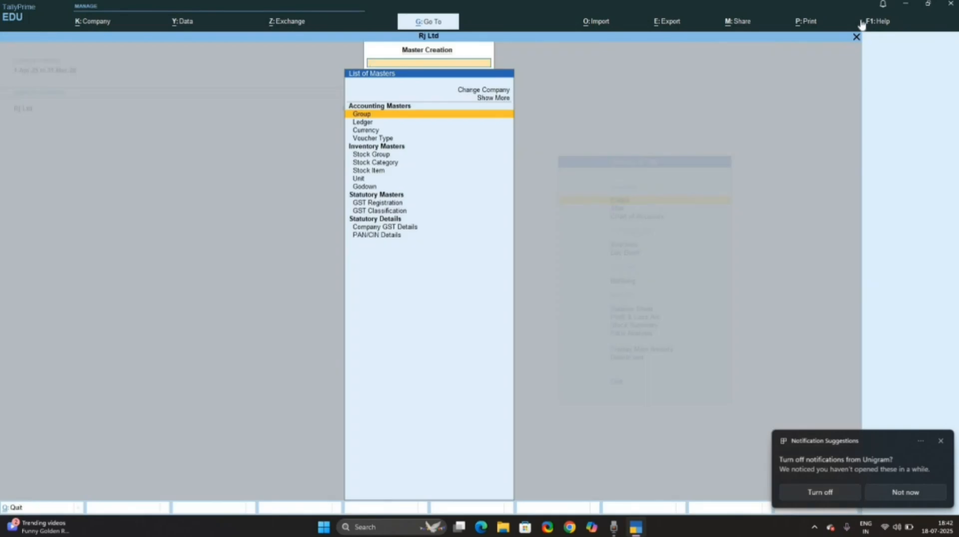
{"action": "key", "text": "Down"}
{"action": "key", "text": "Return"}
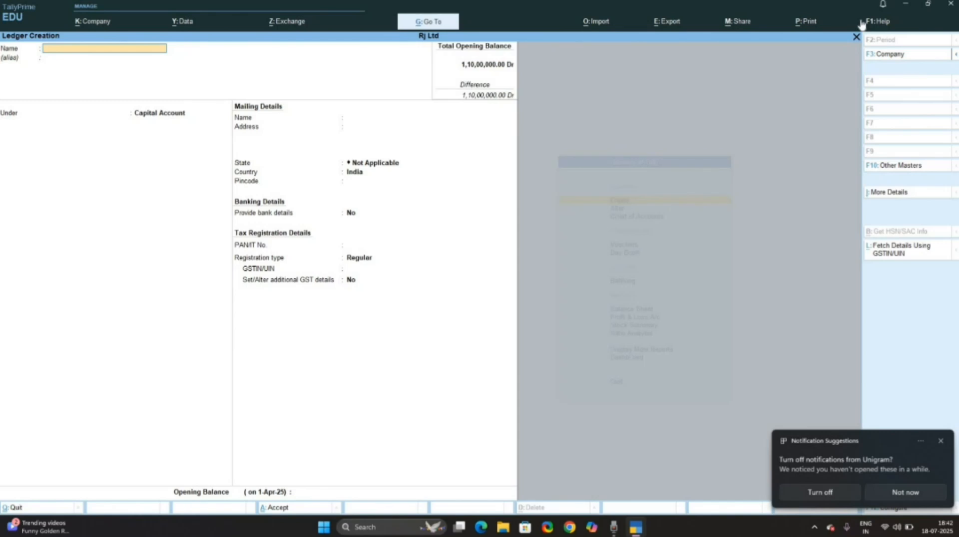
{"action": "type", "text": "CGST 9%"}
{"action": "key", "text": "Return"}
{"action": "key", "text": "Return"}
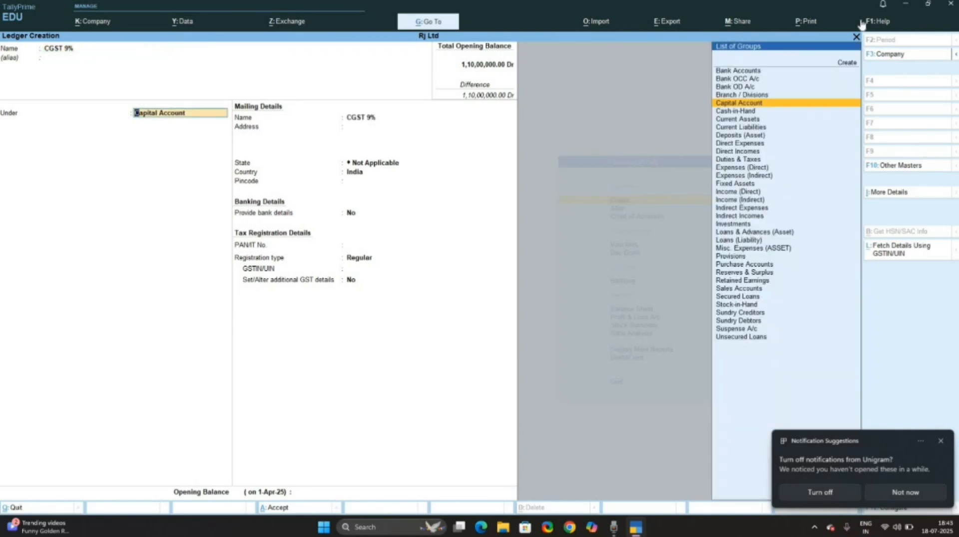
{"action": "type", "text": "dut"}
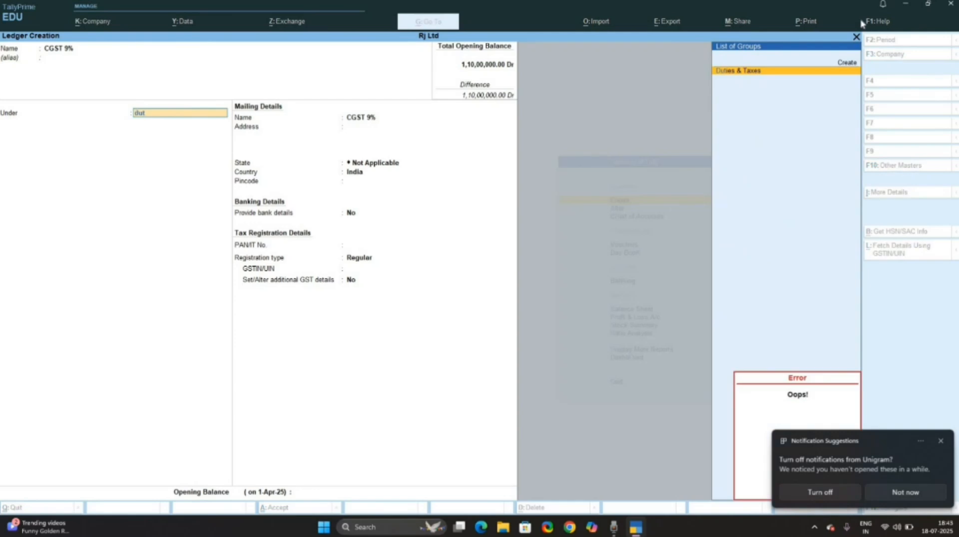
{"action": "key", "text": "Return"}
Set the CGST 9% ledger to duty type GST, tax type CGST and 9% with no rounding method, and save it.
{"action": "key", "text": "Up"}
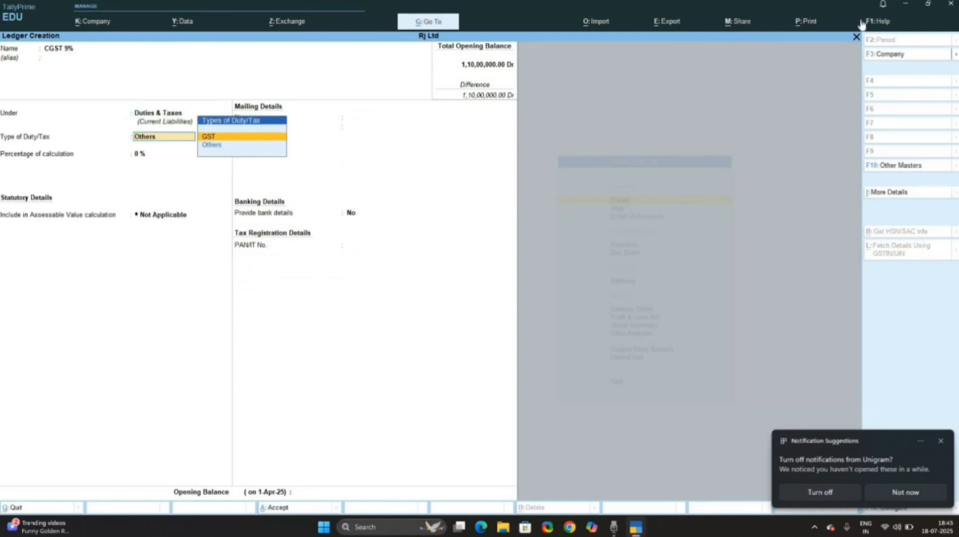
{"action": "key", "text": "Return"}
{"action": "key", "text": "Down"}
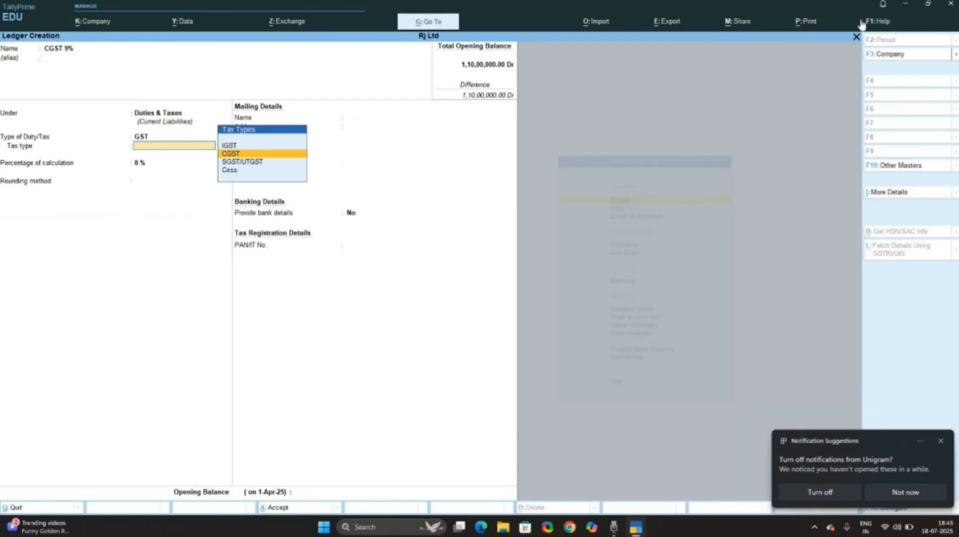
{"action": "key", "text": "Return"}
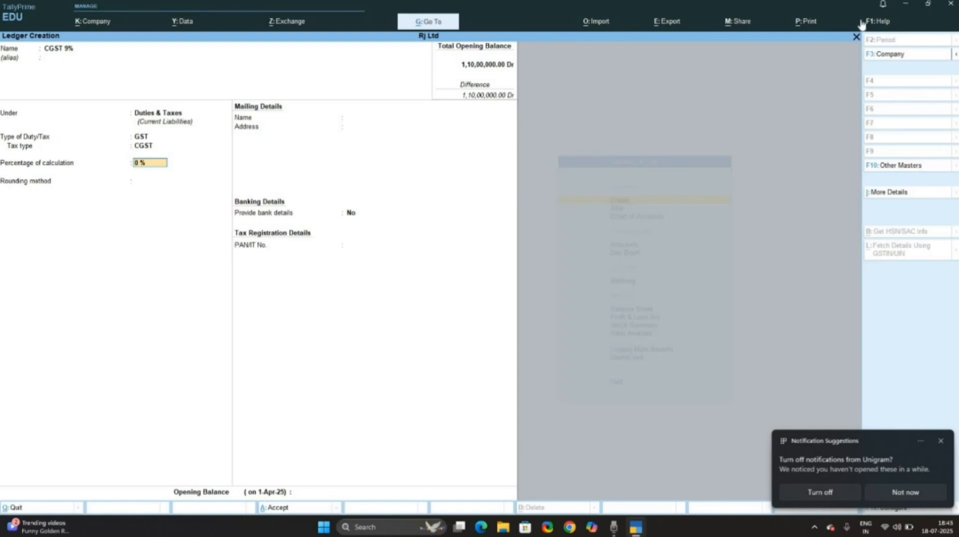
{"action": "type", "text": "9"}
{"action": "key", "text": "Return"}
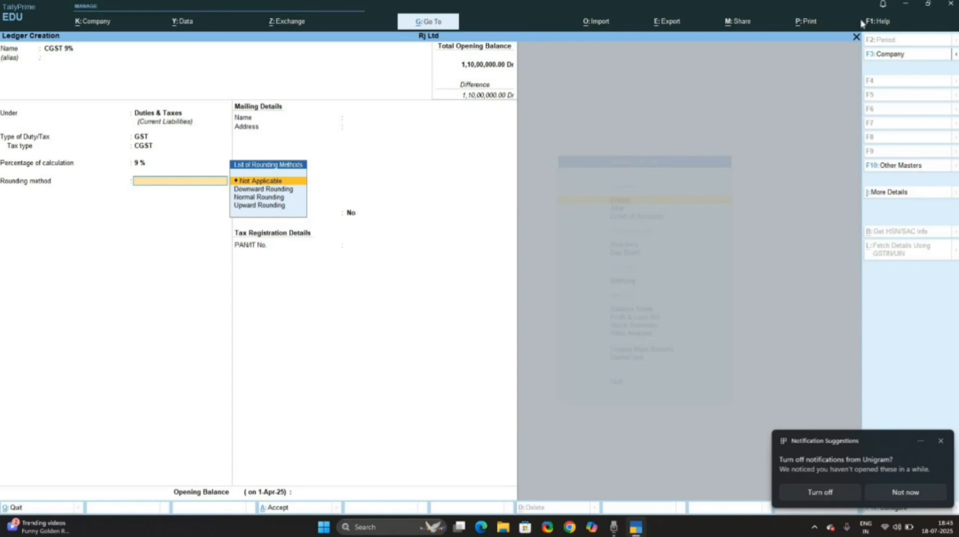
{"action": "key", "text": "Return"}
{"action": "key", "text": "Return"}
{"action": "key", "text": "Return"}
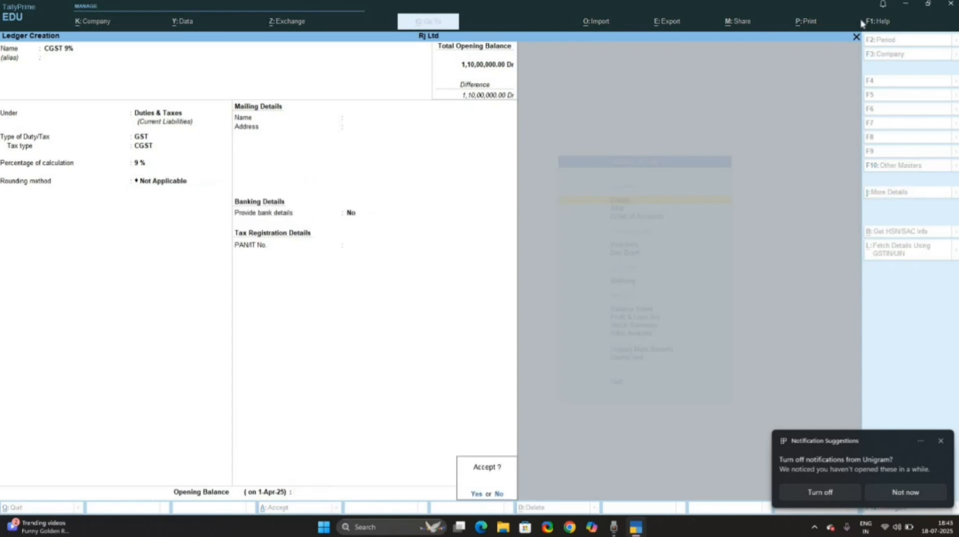
{"action": "key", "text": "Return"}
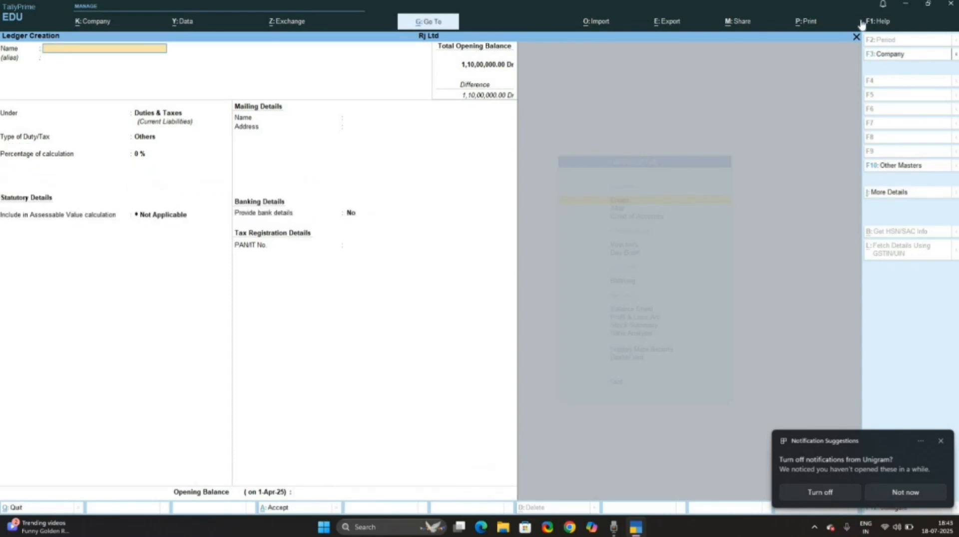
Name the next ledger SGST under Duties & Taxes, with duty type GST and tax type SGST/UTGST.
{"action": "type", "text": "SGST"}
{"action": "key", "text": "Return"}
{"action": "key", "text": "Return"}
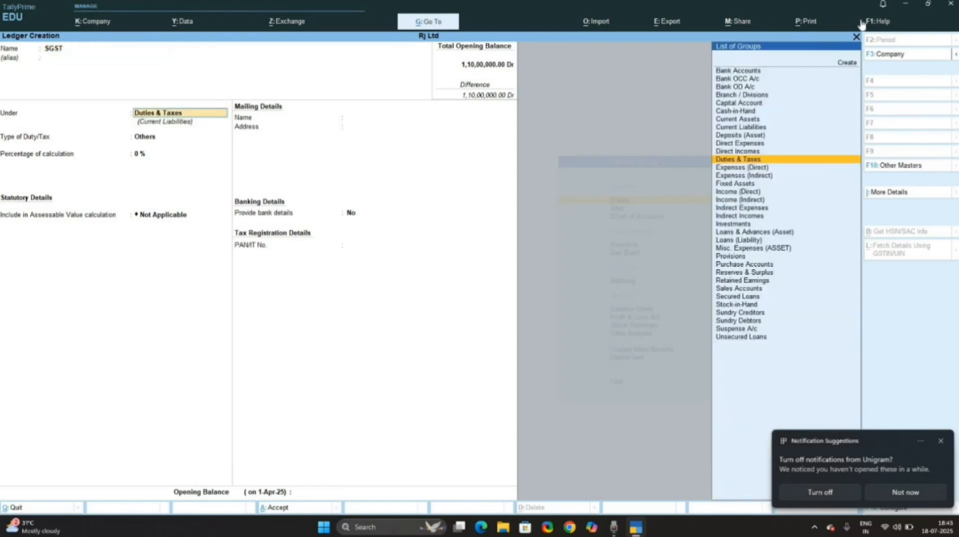
{"action": "key", "text": "Return"}
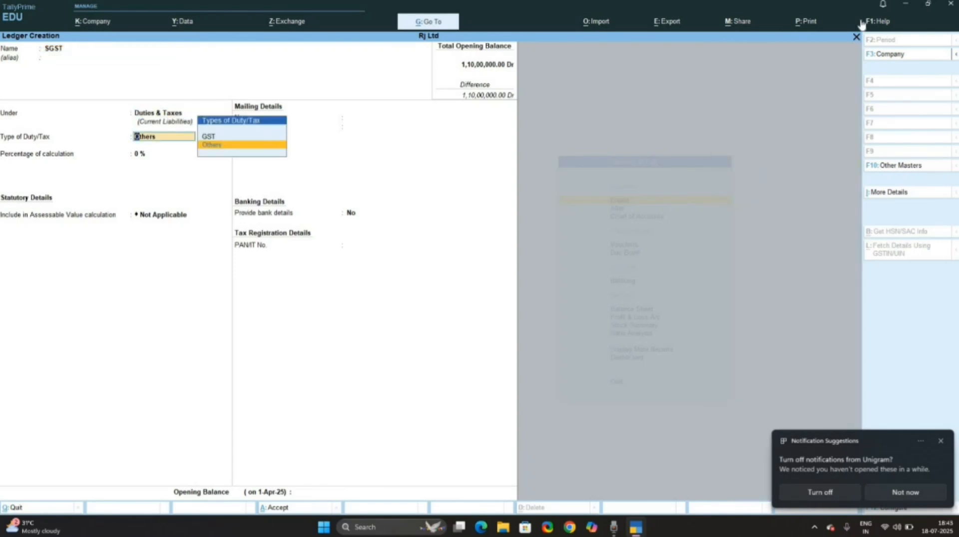
{"action": "key", "text": "Up"}
{"action": "key", "text": "Return"}
{"action": "key", "text": "Down"}
{"action": "key", "text": "Down"}
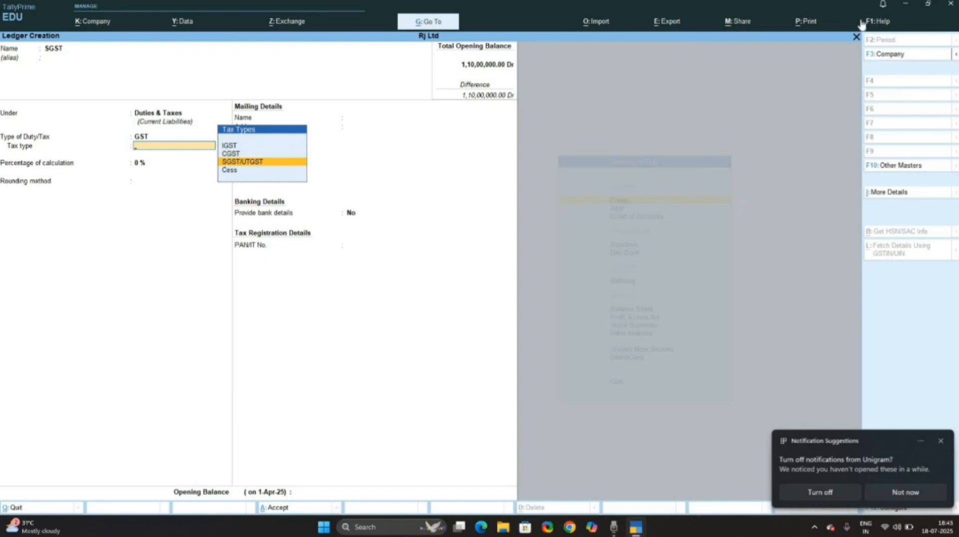
{"action": "key", "text": "Return"}
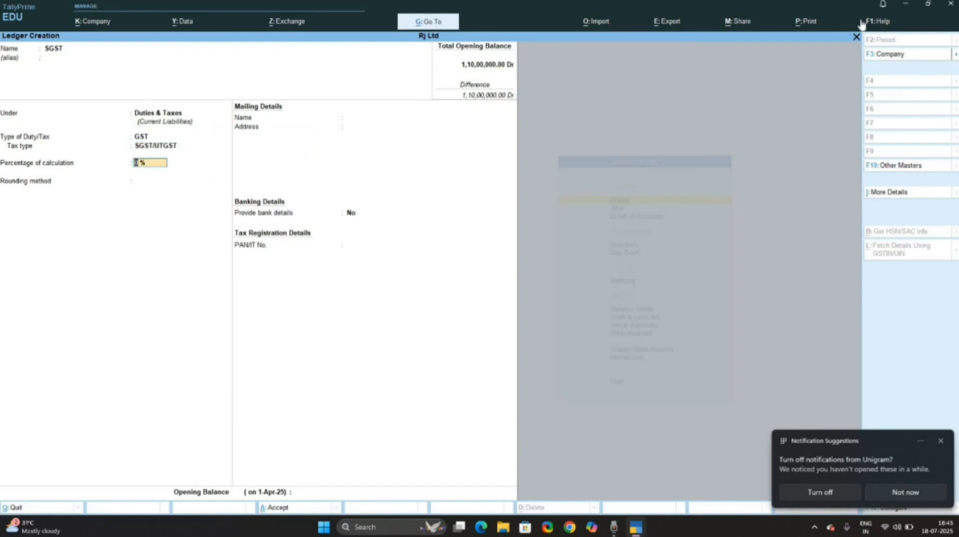
Set the SGST ledger's percentage of calculation to 9% with no rounding method and save the ledger.
{"action": "type", "text": "9"}
{"action": "key", "text": "Return"}
{"action": "key", "text": "Return"}
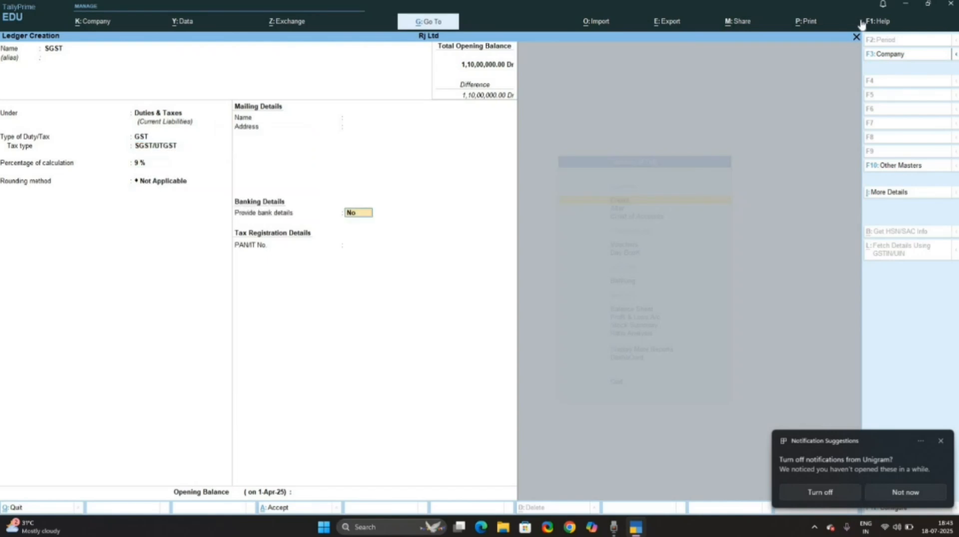
{"action": "key", "text": "Return"}
{"action": "key", "text": "Return"}
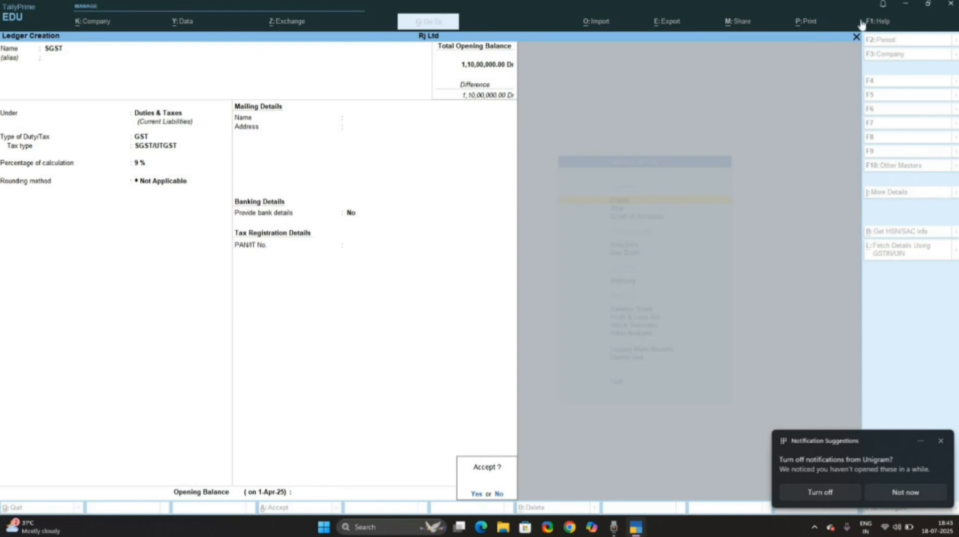
{"action": "key", "text": "Return"}
Name the next ledger IGST under Duties & Taxes, with duty type GST and tax type IGST.
{"action": "type", "text": "IGST"}
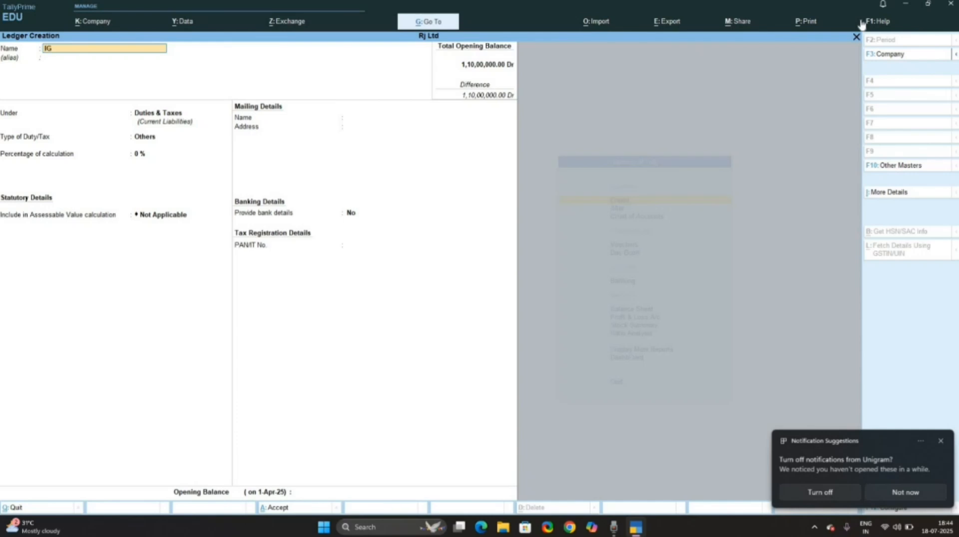
{"action": "key", "text": "Return"}
{"action": "key", "text": "Return"}
{"action": "key", "text": "Return"}
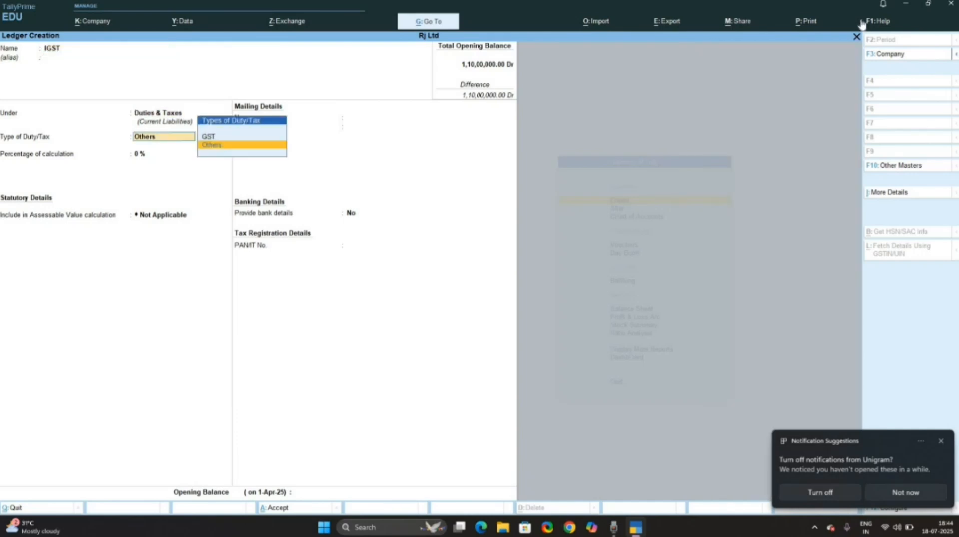
{"action": "key", "text": "Up"}
{"action": "key", "text": "Return"}
{"action": "key", "text": "Down"}
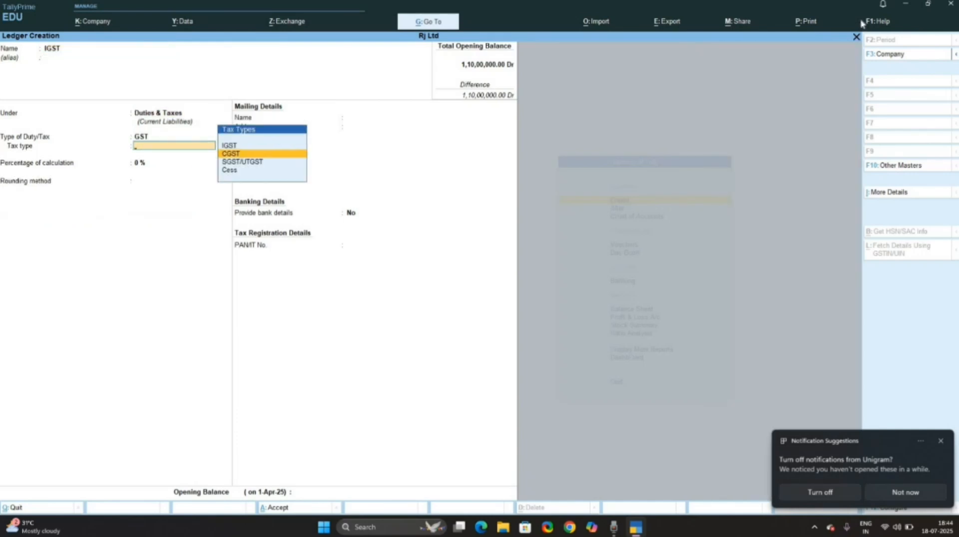
{"action": "key", "text": "Up"}
{"action": "key", "text": "Return"}
Set the IGST ledger's percentage to 18% with no rounding method, save it and return to the Gateway of Tally.
{"action": "type", "text": "18"}
{"action": "key", "text": "Return"}
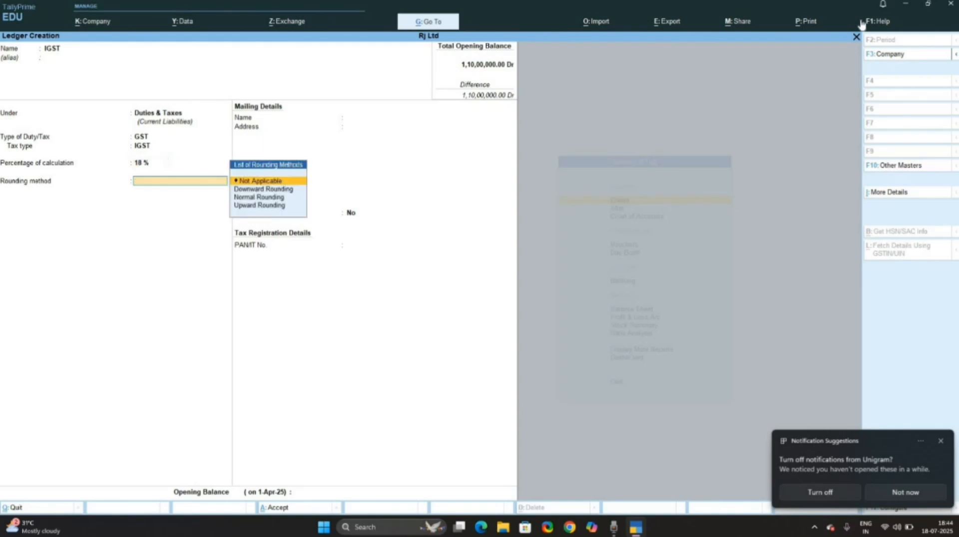
{"action": "key", "text": "Return"}
{"action": "key", "text": "Return"}
{"action": "key", "text": "Return"}
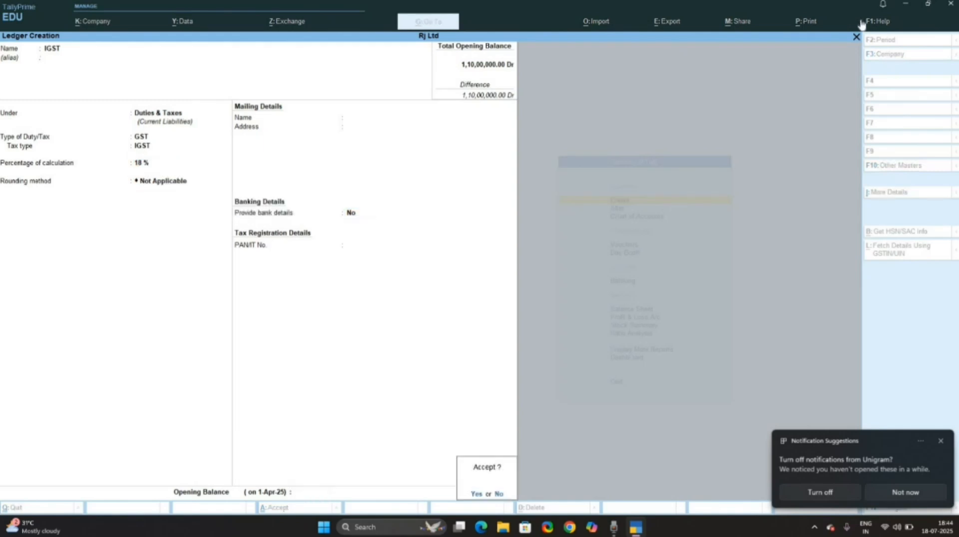
{"action": "key", "text": "Return"}
{"action": "key", "text": "Escape"}
{"action": "key", "text": "Return"}
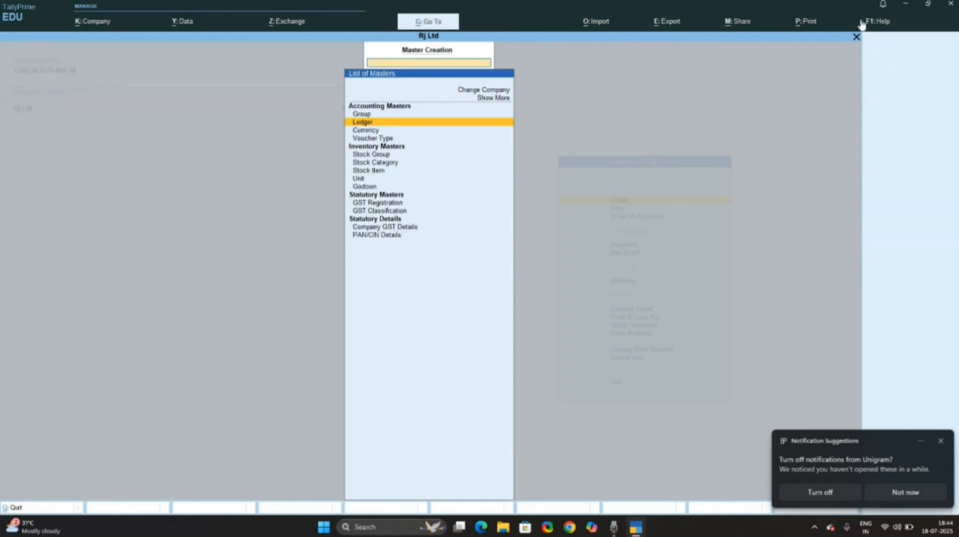
{"action": "key", "text": "Escape"}
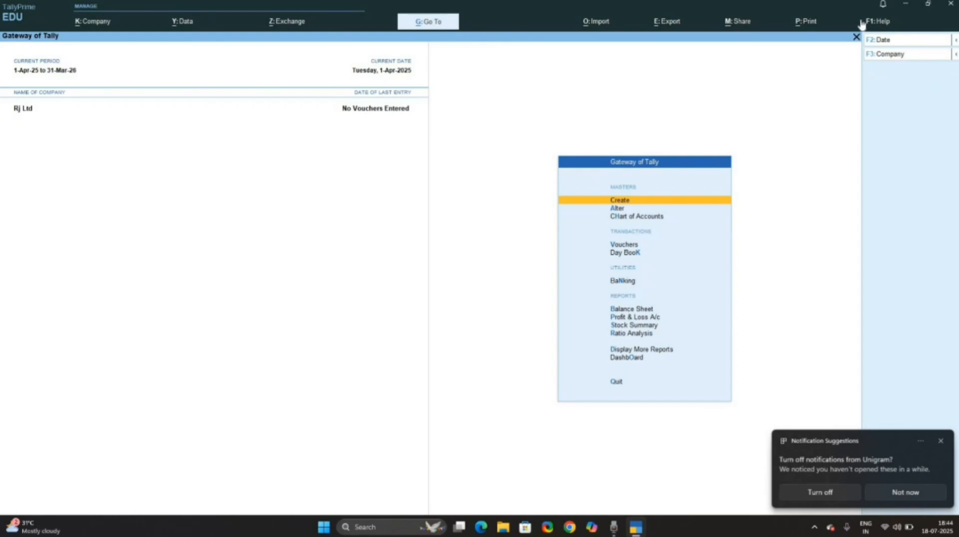
Open voucher entry and switch from the Payment voucher to the SALES QUOTATION order voucher.
{"action": "key", "text": "Down"}
{"action": "key", "text": "Down"}
{"action": "key", "text": "Down"}
{"action": "key", "text": "Down"}
{"action": "key", "text": "Up"}
{"action": "key", "text": "Return"}
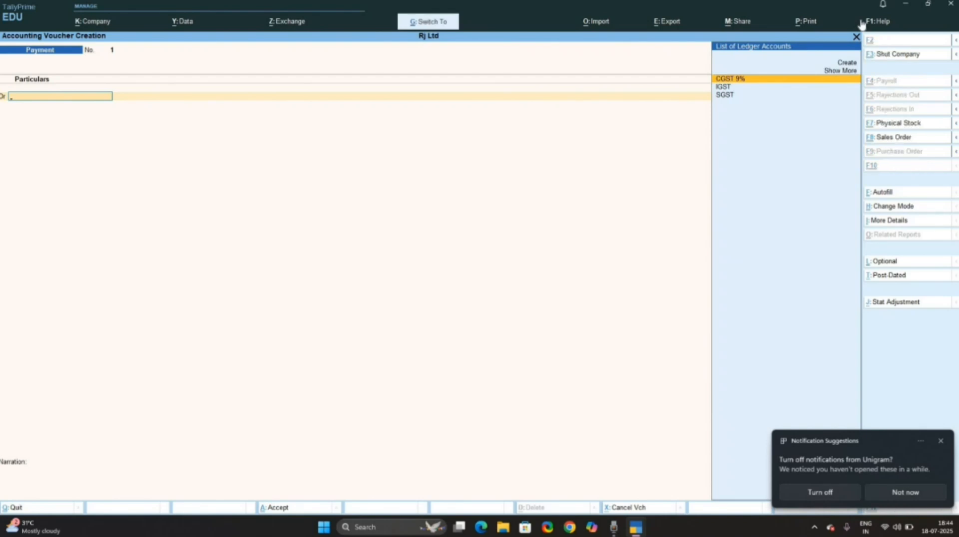
{"action": "key", "text": "ctrl+F8"}
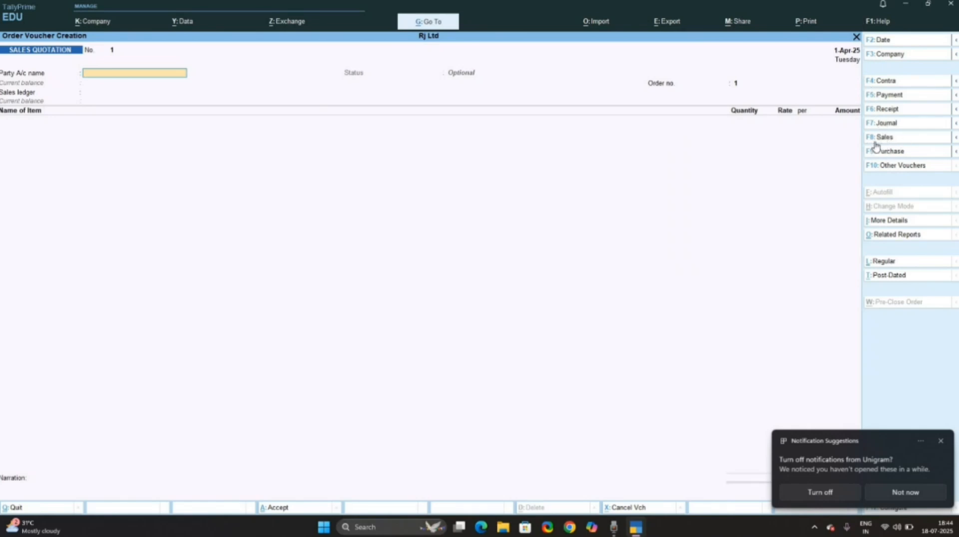
{"action": "left_click", "coordinate": [955, 141]}
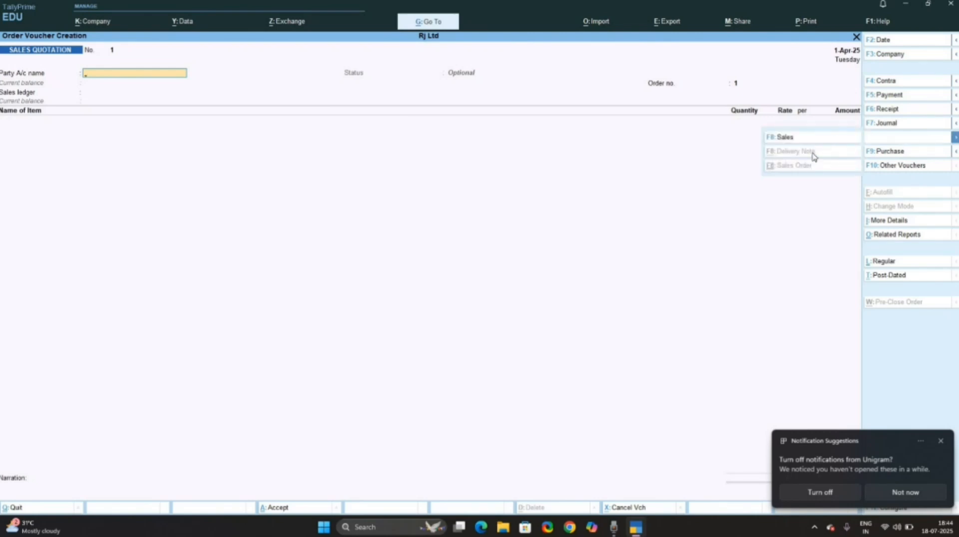
{"action": "left_click", "coordinate": [788, 136]}
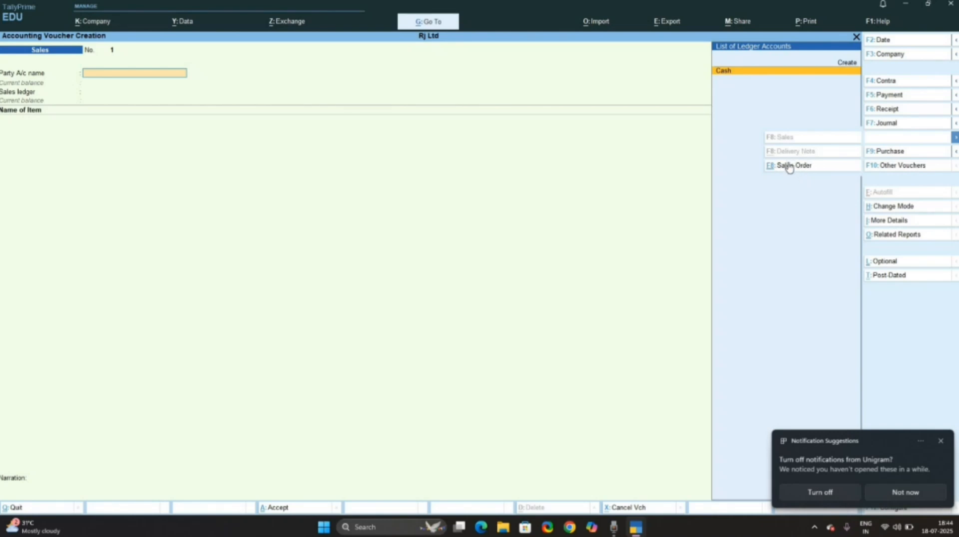
{"action": "left_click", "coordinate": [789, 166]}
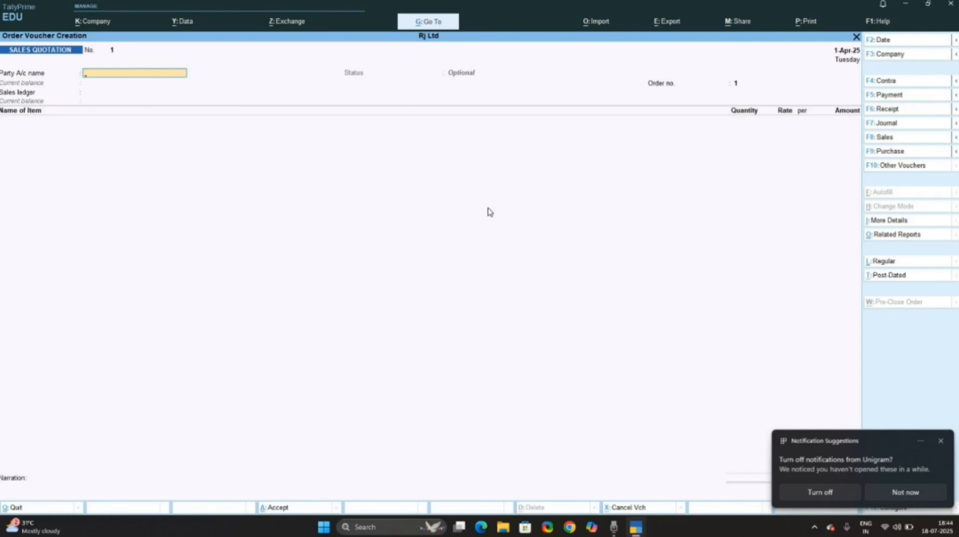
Dismiss the notification suggestion about Unigram.
{"action": "left_click", "coordinate": [940, 442]}
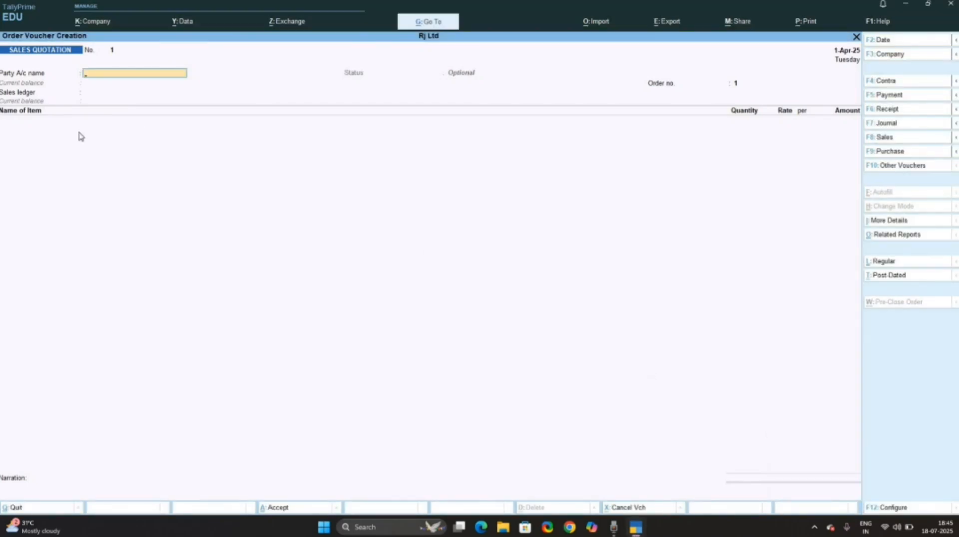
Create a party ledger named HASH under Sundry Debtors from the voucher's party account field.
{"action": "left_click", "coordinate": [102, 75]}
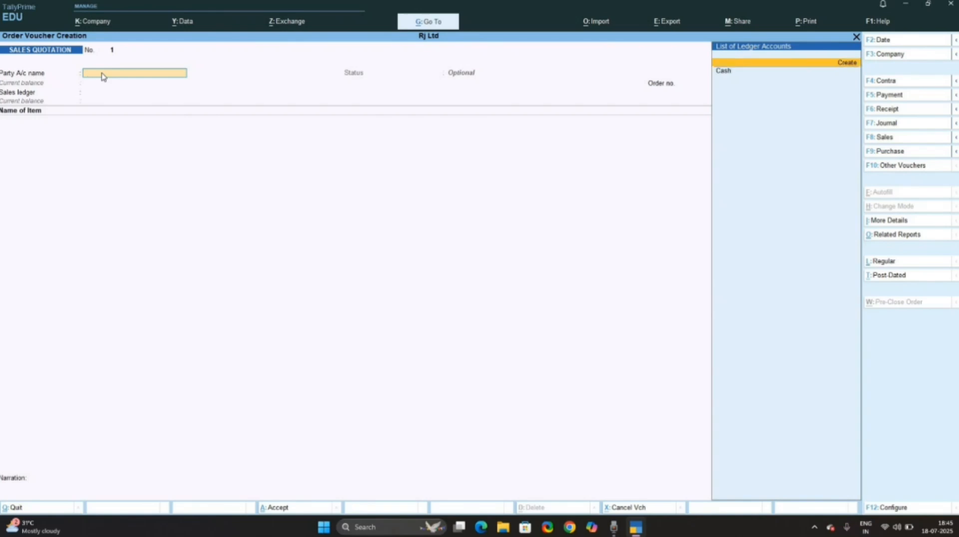
{"action": "key", "text": "Return"}
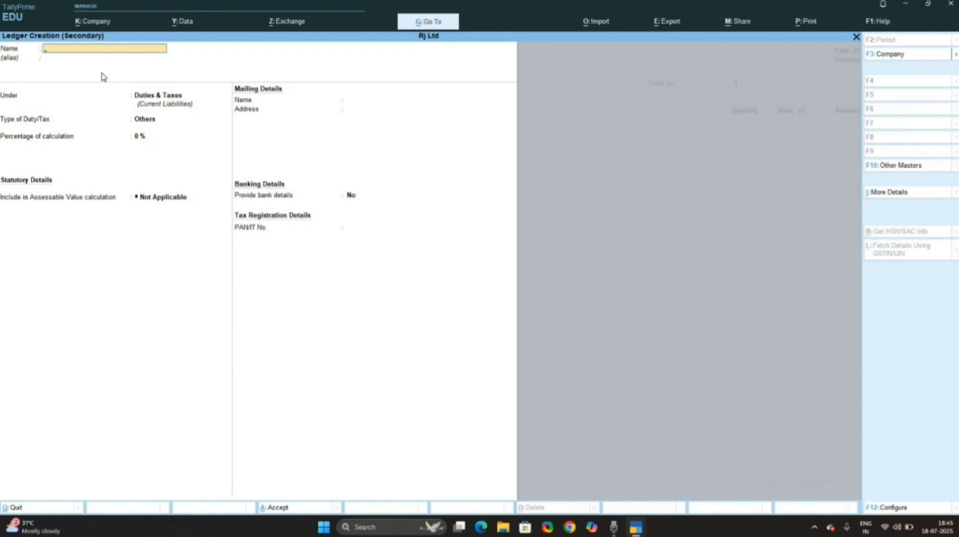
{"action": "type", "text": "HASH"}
{"action": "key", "text": "Return"}
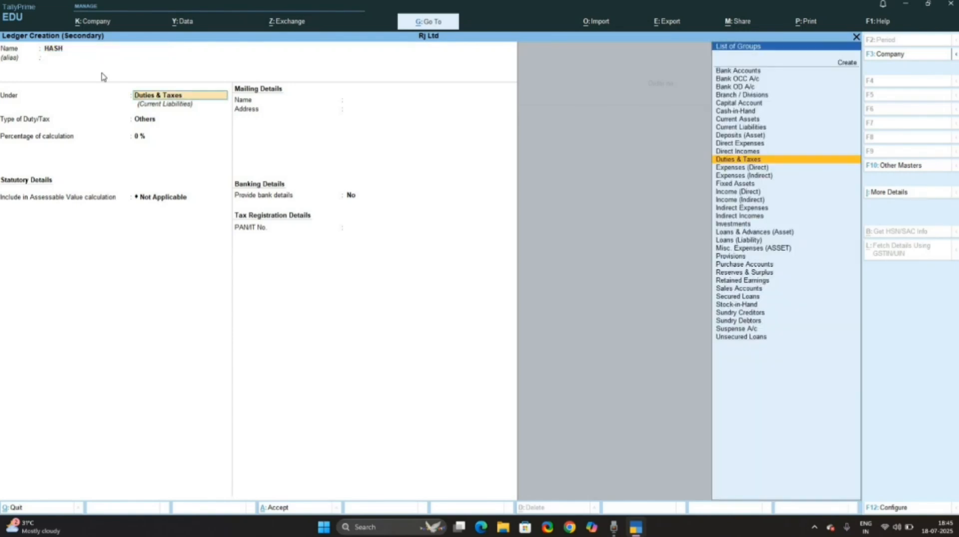
{"action": "type", "text": "Deb"}
{"action": "key", "text": "Return"}
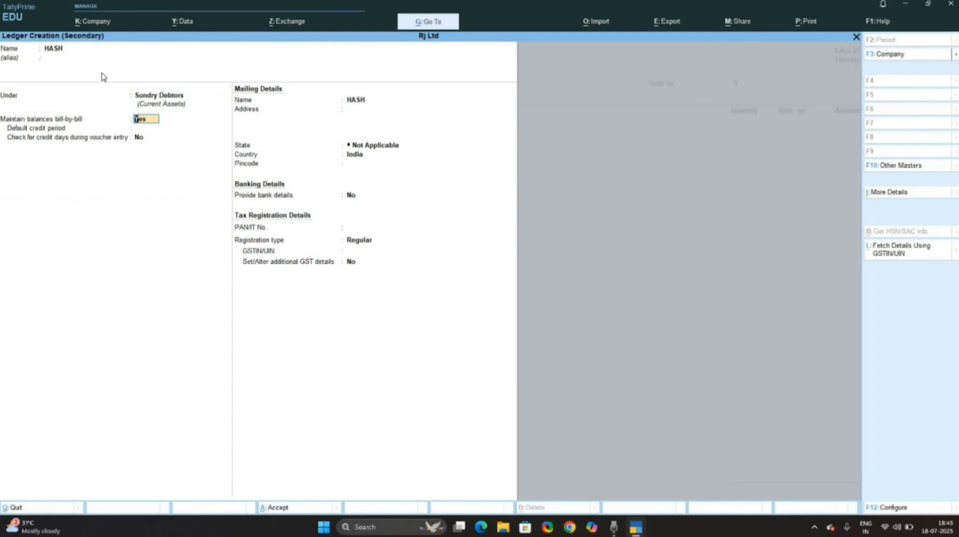
Keep bill-by-bill balances, the mailing details and the Regular registration type at their defaults, and save the HASH ledger.
{"action": "key", "text": "Return"}
{"action": "key", "text": "Return"}
{"action": "key", "text": "Return"}
{"action": "key", "text": "Return"}
{"action": "key", "text": "Return"}
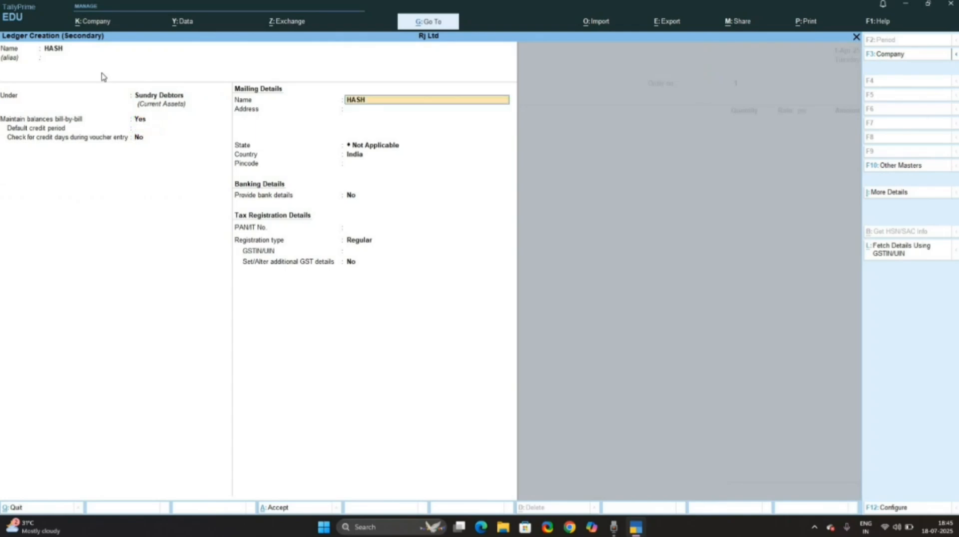
{"action": "key", "text": "Return"}
{"action": "key", "text": "Return"}
{"action": "key", "text": "Return"}
{"action": "key", "text": "Return"}
{"action": "key", "text": "Return"}
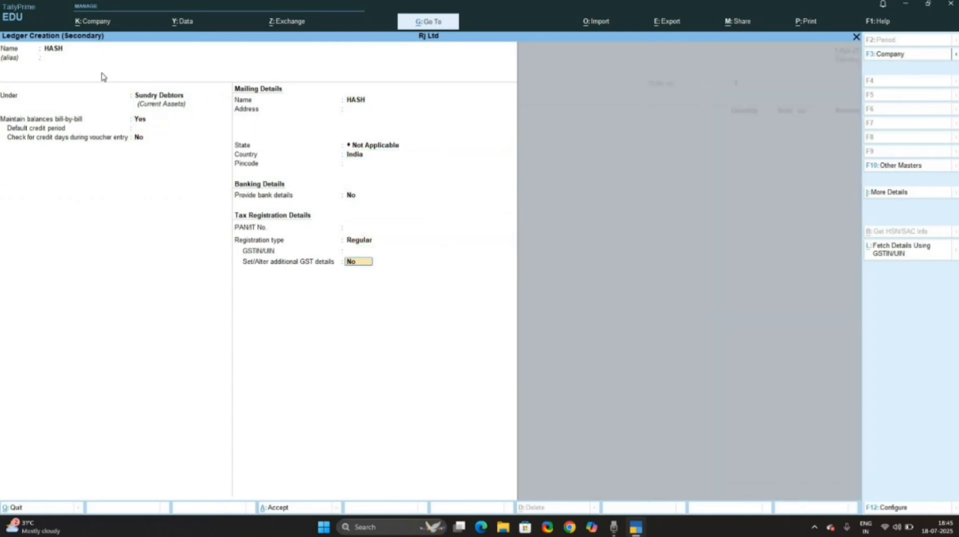
{"action": "key", "text": "Return"}
{"action": "key", "text": "Return"}
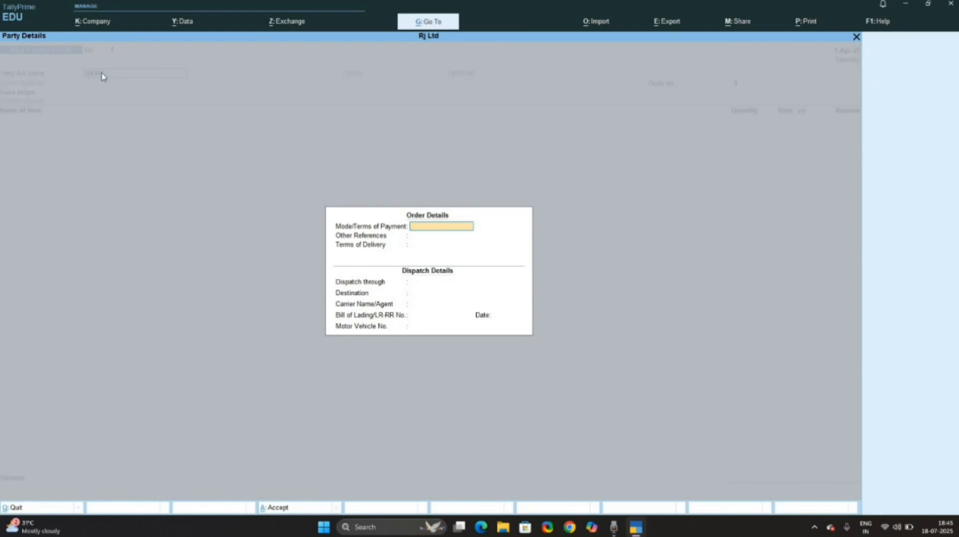
Leave the order and dispatch details of the quotation blank and accept them.
{"action": "key", "text": "Return"}
{"action": "key", "text": "Return"}
{"action": "key", "text": "Return"}
{"action": "key", "text": "Return"}
{"action": "key", "text": "Return"}
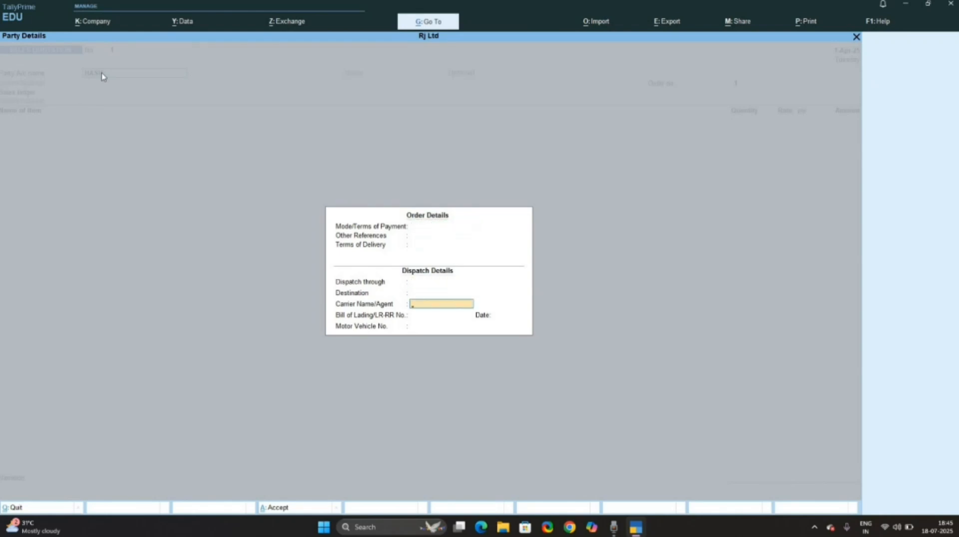
{"action": "key", "text": "Return"}
{"action": "key", "text": "Return"}
{"action": "key", "text": "Return"}
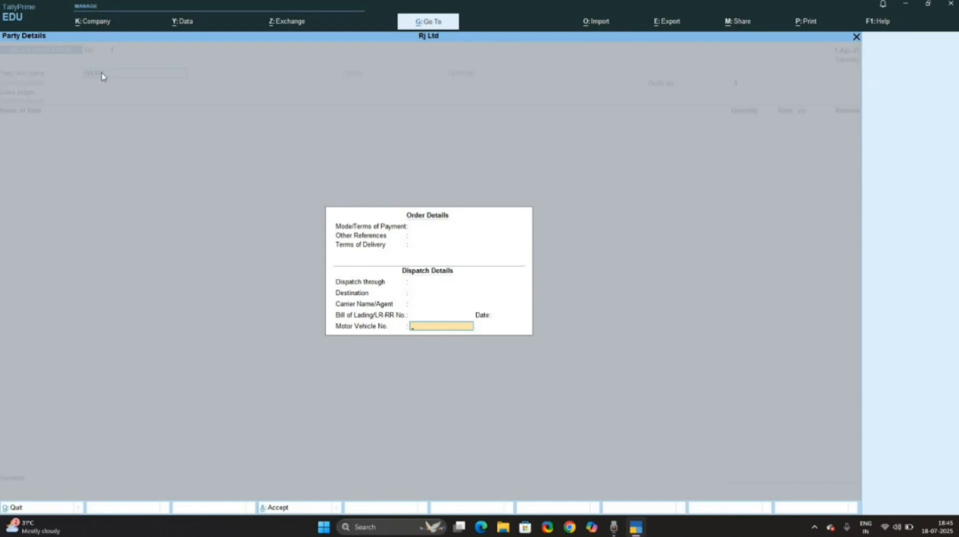
{"action": "key", "text": "Return"}
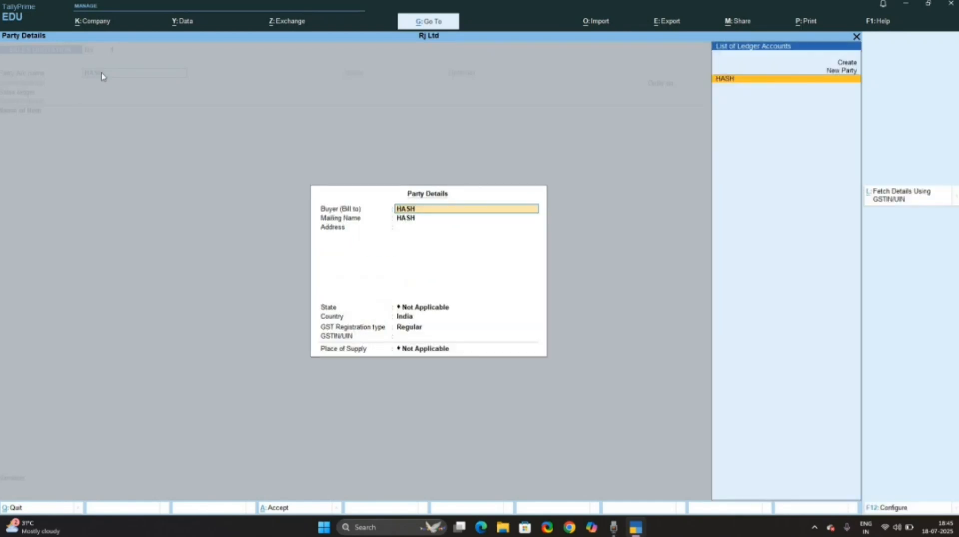
Accept the party details with HASH as buyer and Regular GST registration, and enter the order number.
{"action": "key", "text": "Return"}
{"action": "key", "text": "Return"}
{"action": "key", "text": "Return"}
{"action": "key", "text": "Return"}
{"action": "key", "text": "Return"}
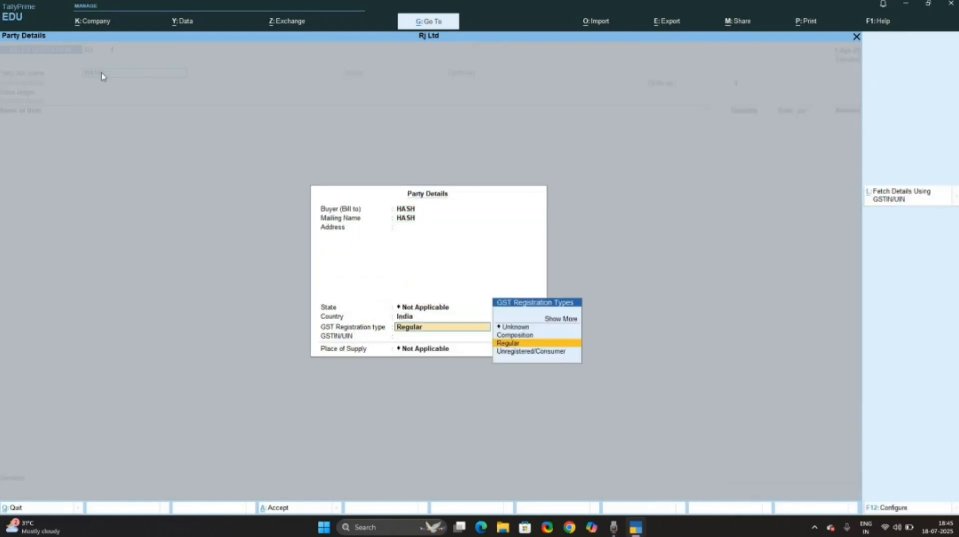
{"action": "key", "text": "Return"}
{"action": "key", "text": "Return"}
{"action": "key", "text": "Return"}
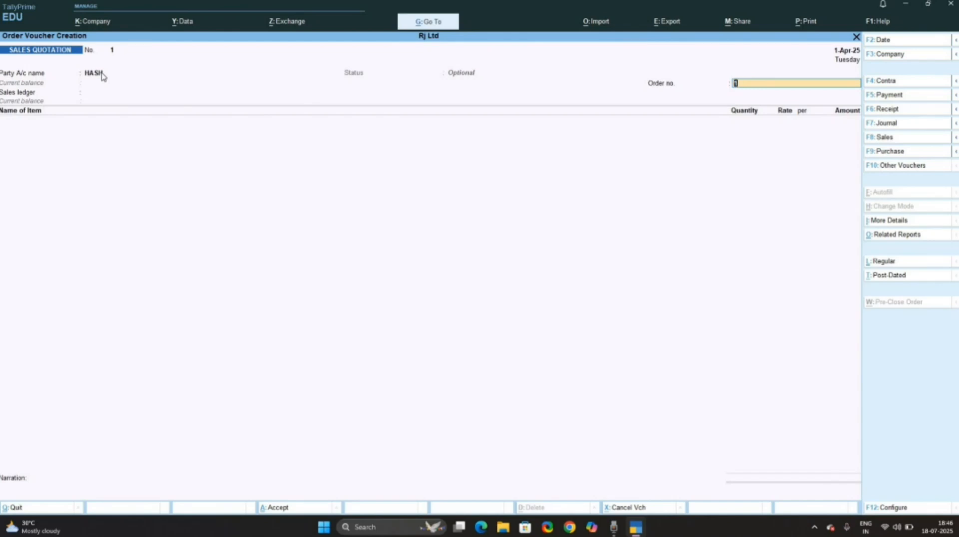
{"action": "type", "text": "3242"}
{"action": "key", "text": "Return"}
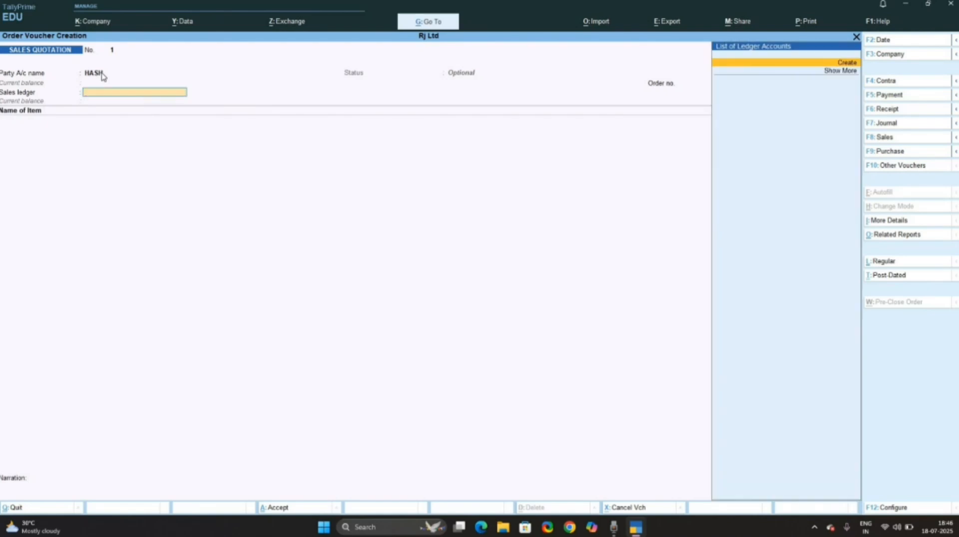
Create a sales ledger named SALES A/C under Sales Accounts with ledger type Not Applicable, and save it into the voucher.
{"action": "key", "text": "alt+c"}
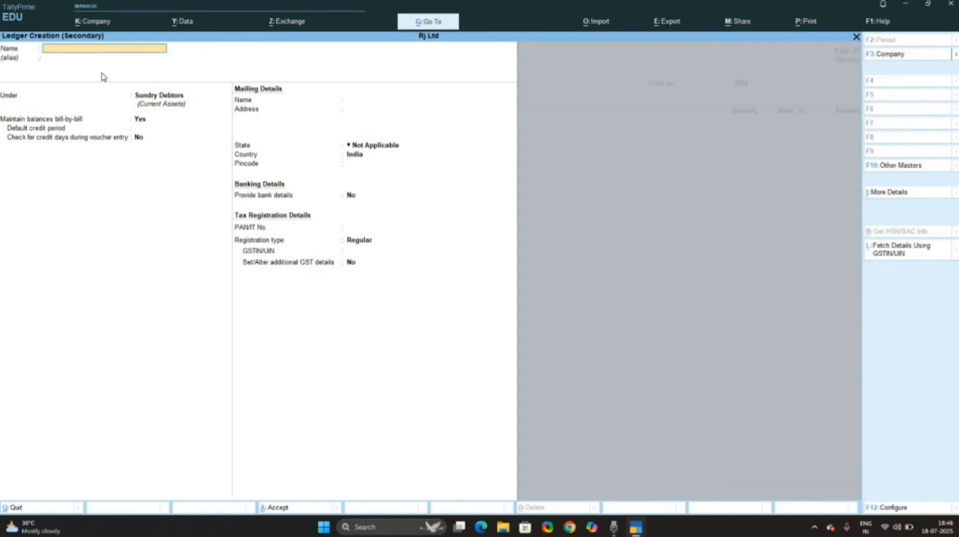
{"action": "type", "text": "SALES A/C"}
{"action": "key", "text": "Return"}
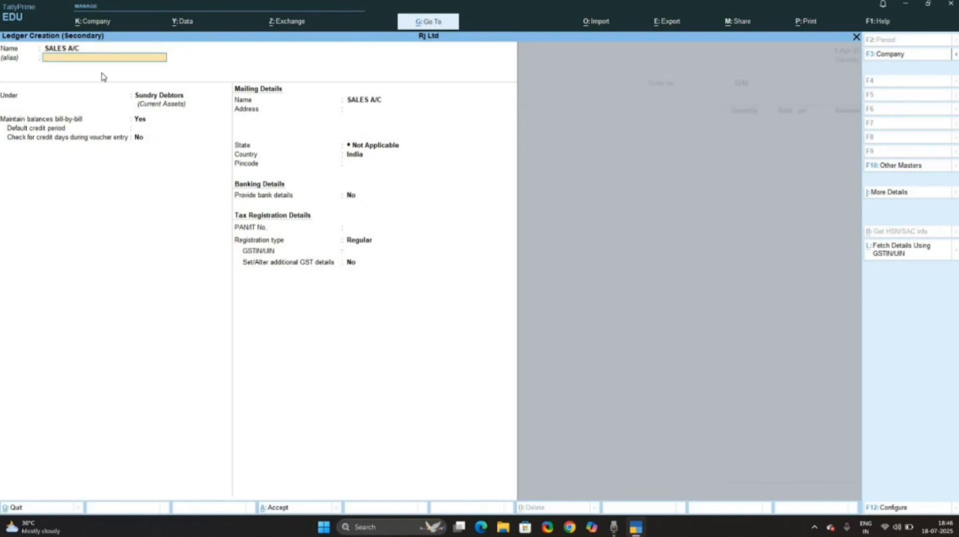
{"action": "key", "text": "Return"}
{"action": "type", "text": "SAL"}
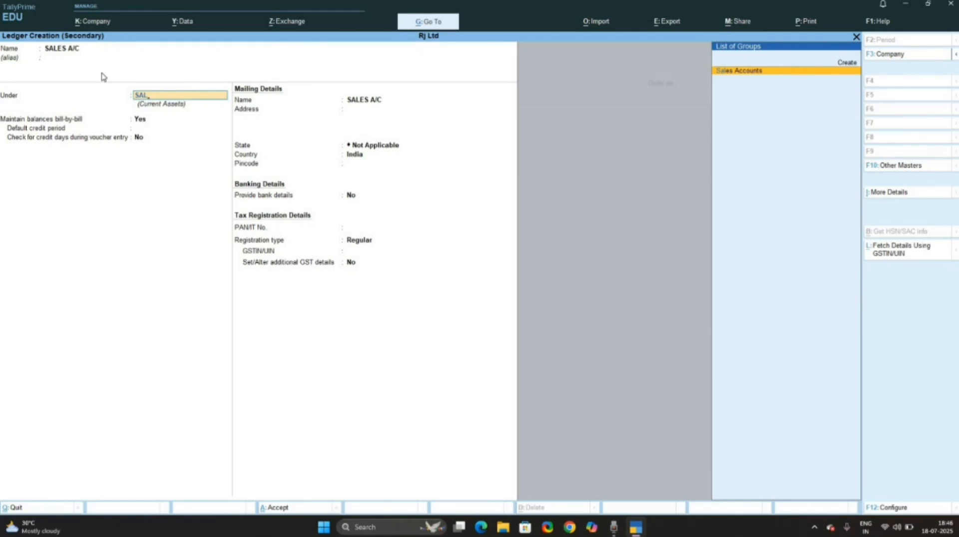
{"action": "key", "text": "Return"}
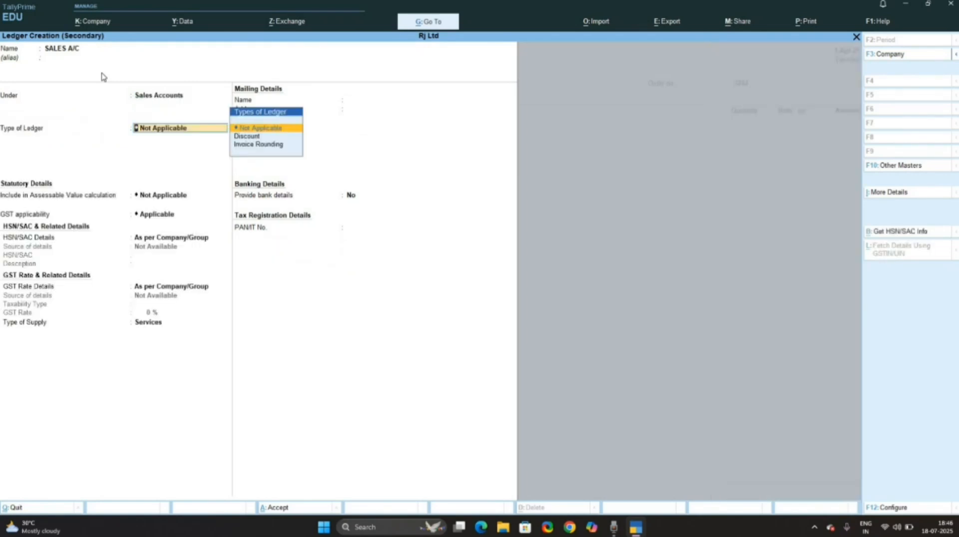
{"action": "key", "text": "Return"}
{"action": "key", "text": "ctrl+a"}
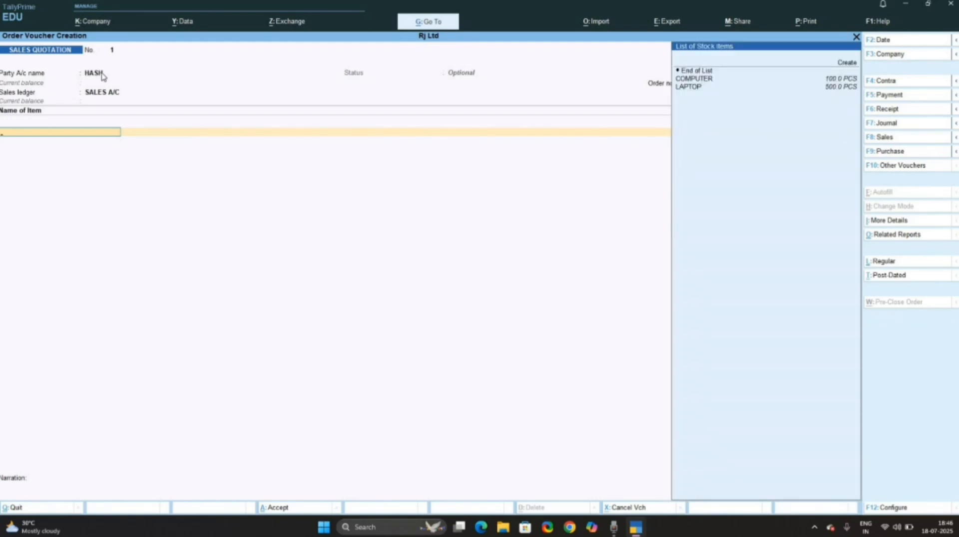
Add the COMPUTER stock item to the quotation with the due date 1-Apr-25.
{"action": "key", "text": "Down"}
{"action": "key", "text": "Down"}
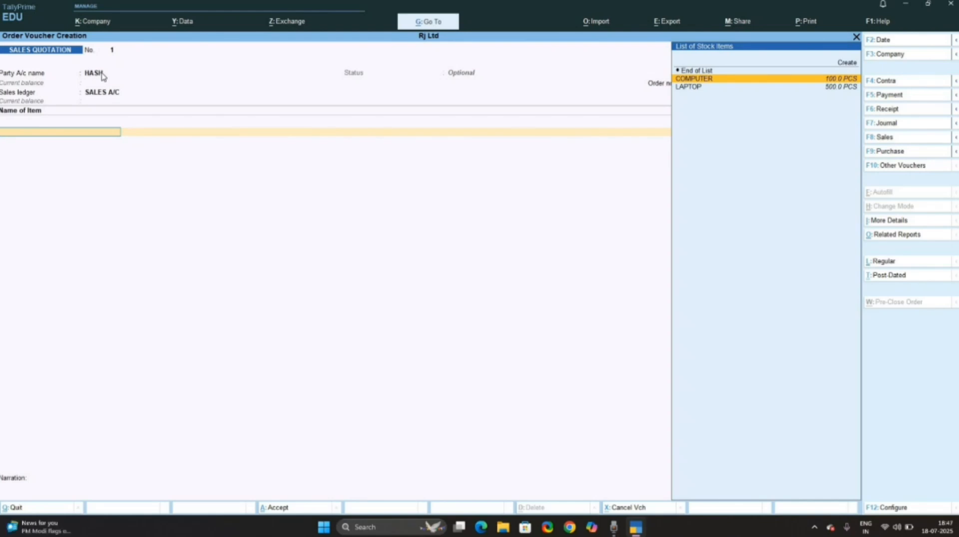
{"action": "key", "text": "Return"}
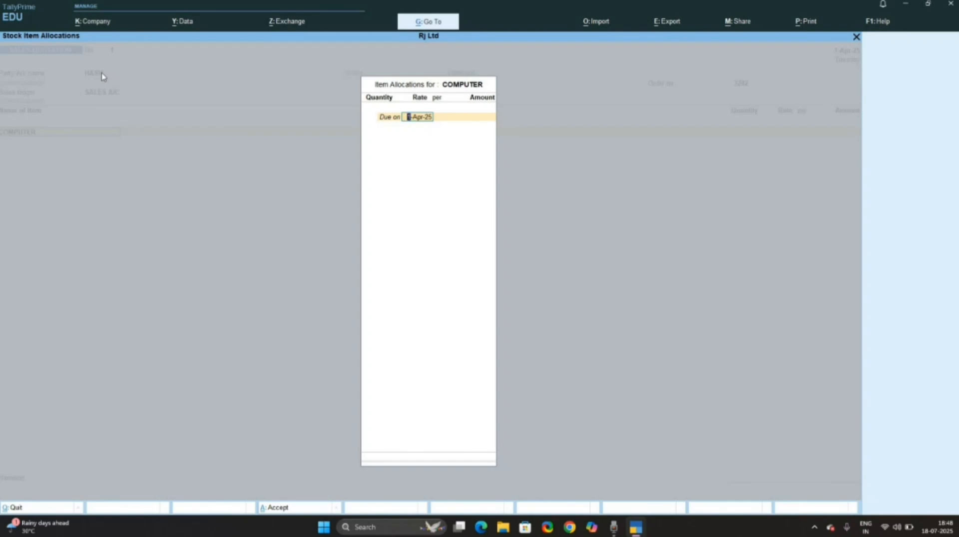
{"action": "type", "text": "10-4-25"}
{"action": "key", "text": "BackSpace"}
{"action": "key", "text": "Return"}
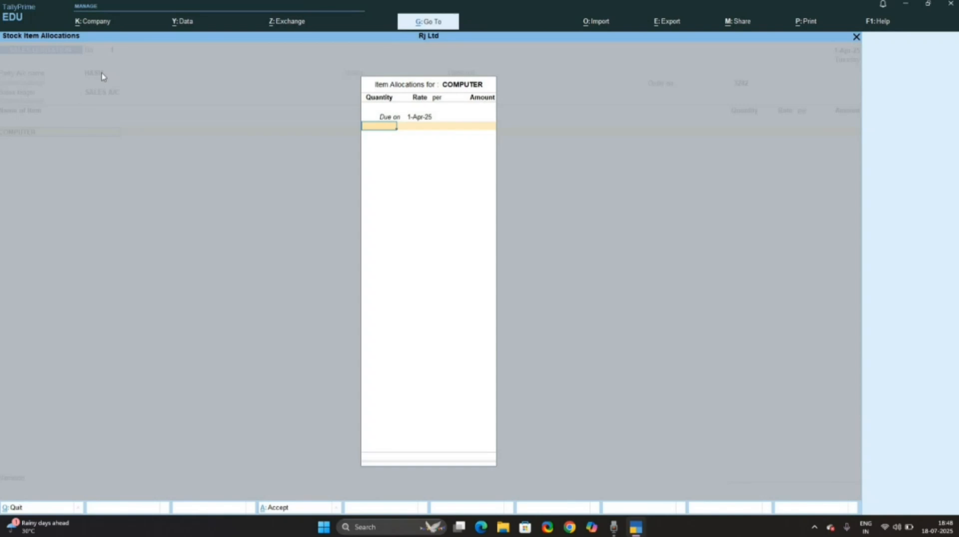
Allocate 50 PCS of COMPUTER at a rate of 25,000 per piece and accept the item line.
{"action": "type", "text": "50"}
{"action": "key", "text": "Return"}
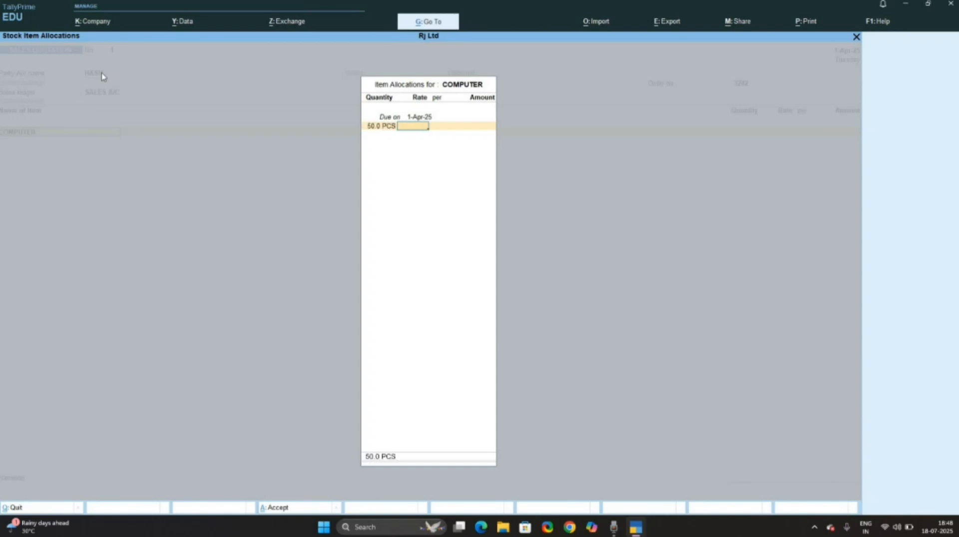
{"action": "type", "text": "25000"}
{"action": "key", "text": "Return"}
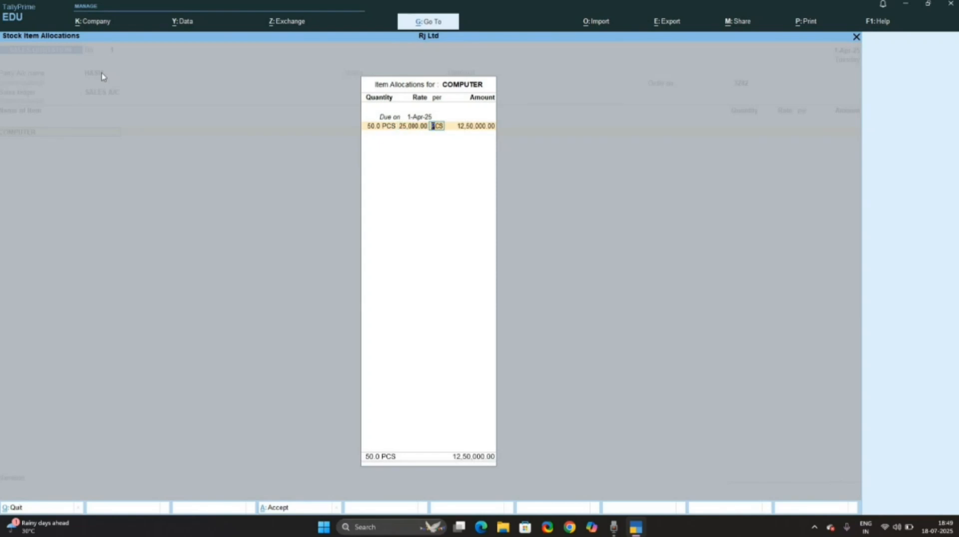
{"action": "key", "text": "Return"}
{"action": "key", "text": "Return"}
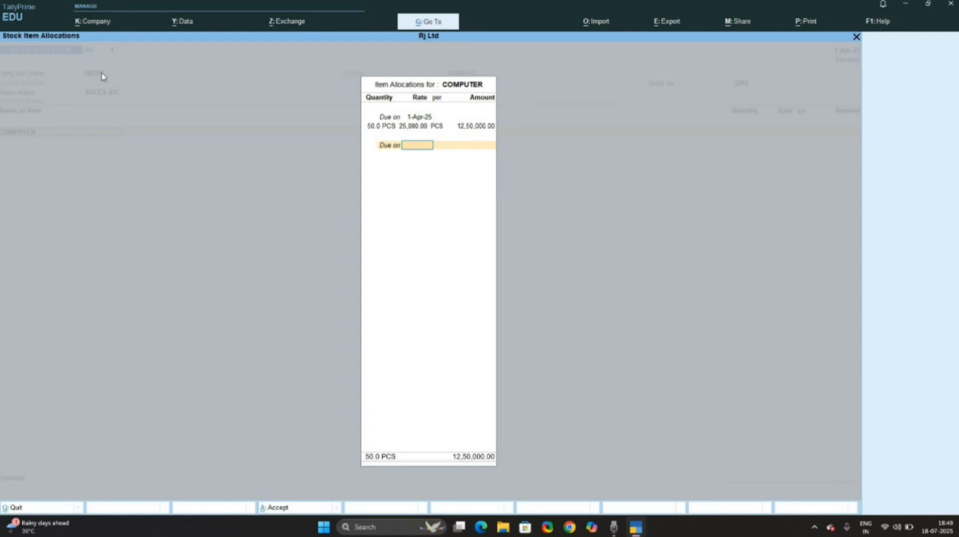
{"action": "key", "text": "Return"}
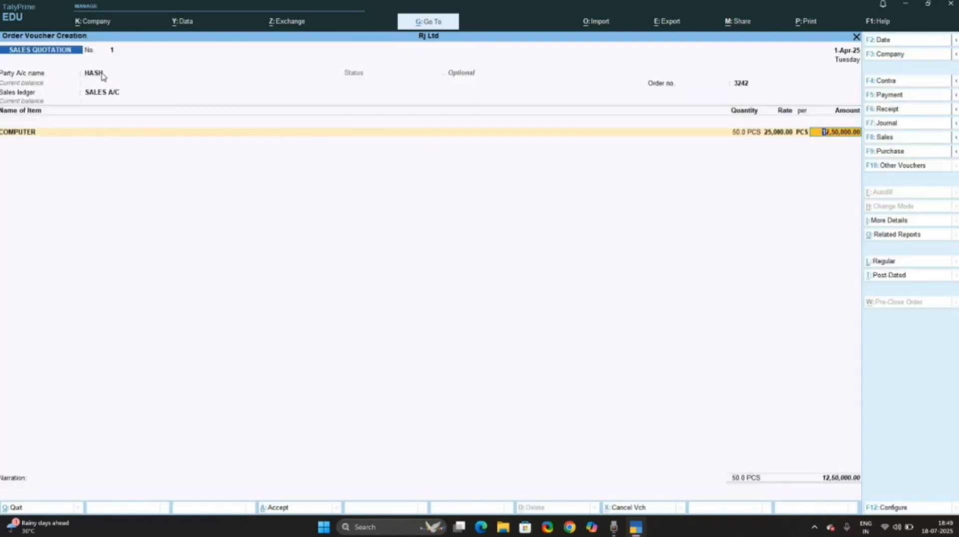
{"action": "key", "text": "Return"}
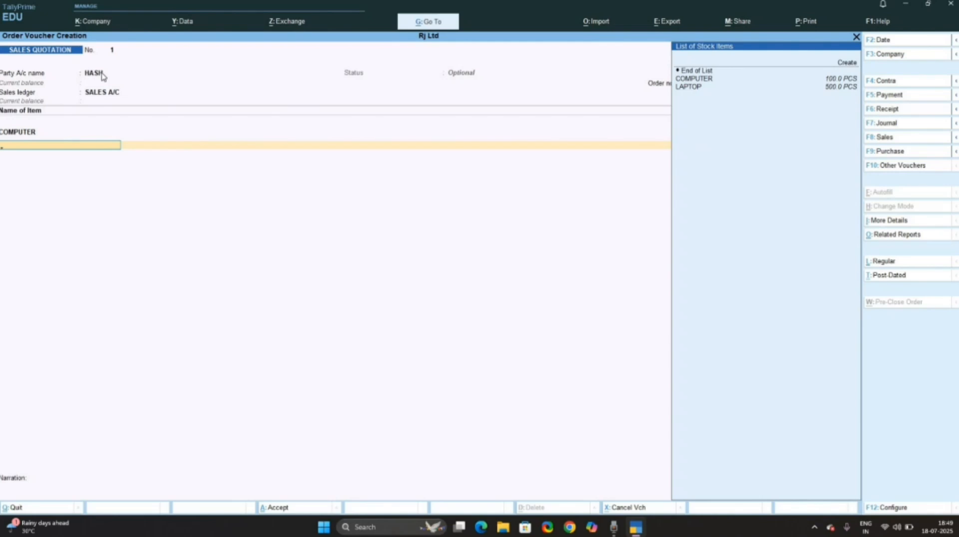
Add the LAPTOP stock item as the second line with the due date 1-Apr-25.
{"action": "key", "text": "Down"}
{"action": "key", "text": "Down"}
{"action": "key", "text": "Down"}
{"action": "key", "text": "Down"}
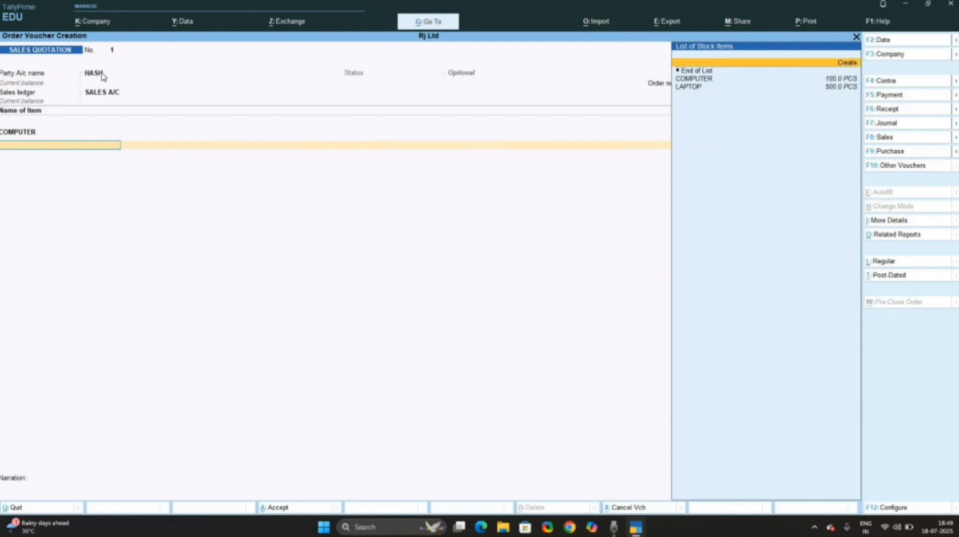
{"action": "key", "text": "Return"}
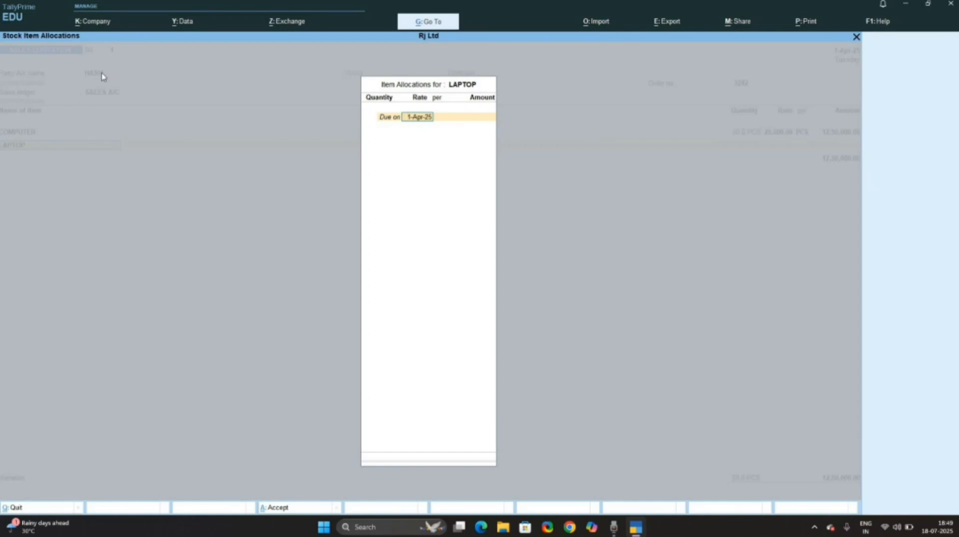
{"action": "key", "text": "Return"}
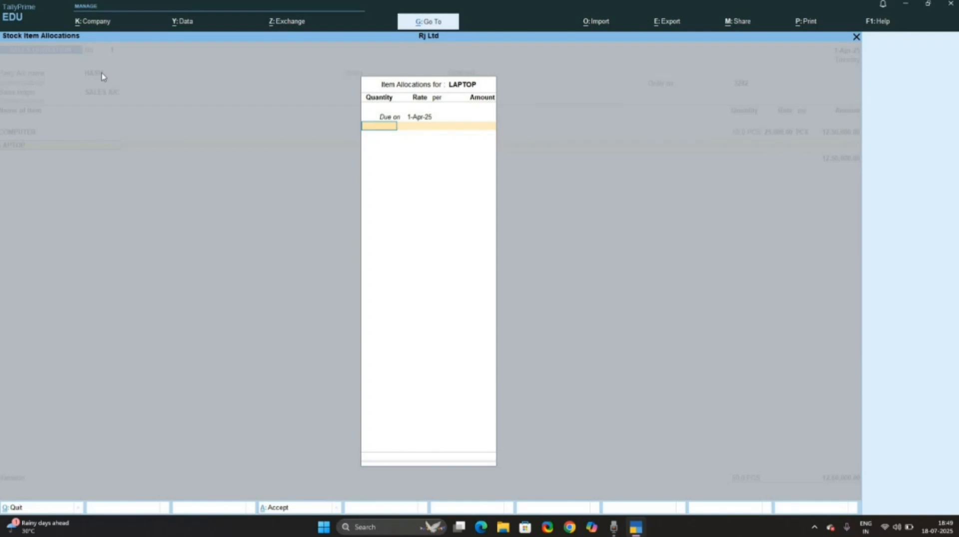
Allocate 80 PCS of LAPTOP at a rate of 50,000 per piece, then end the item list to reach the ledger entries.
{"action": "type", "text": "80"}
{"action": "key", "text": "Return"}
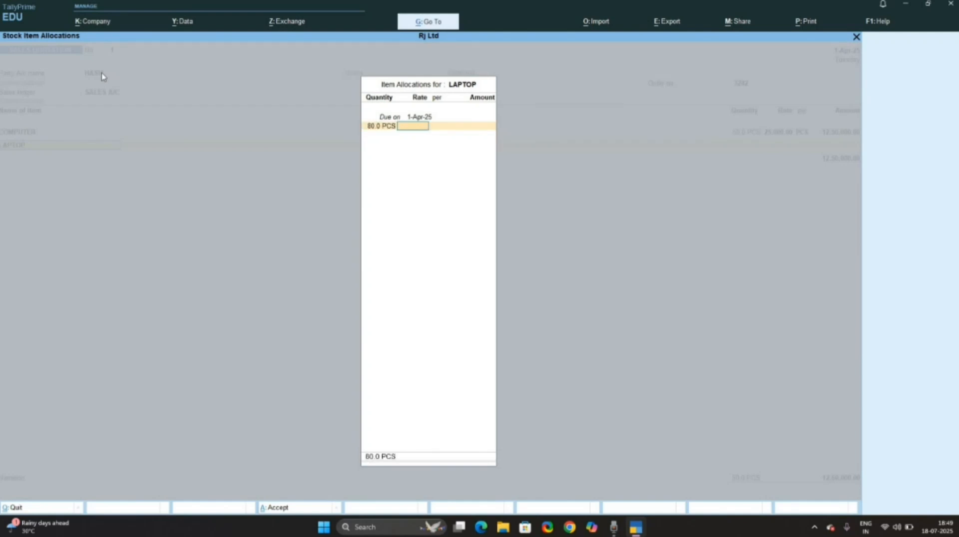
{"action": "type", "text": "50000"}
{"action": "key", "text": "Return"}
{"action": "key", "text": "Return"}
{"action": "key", "text": "Return"}
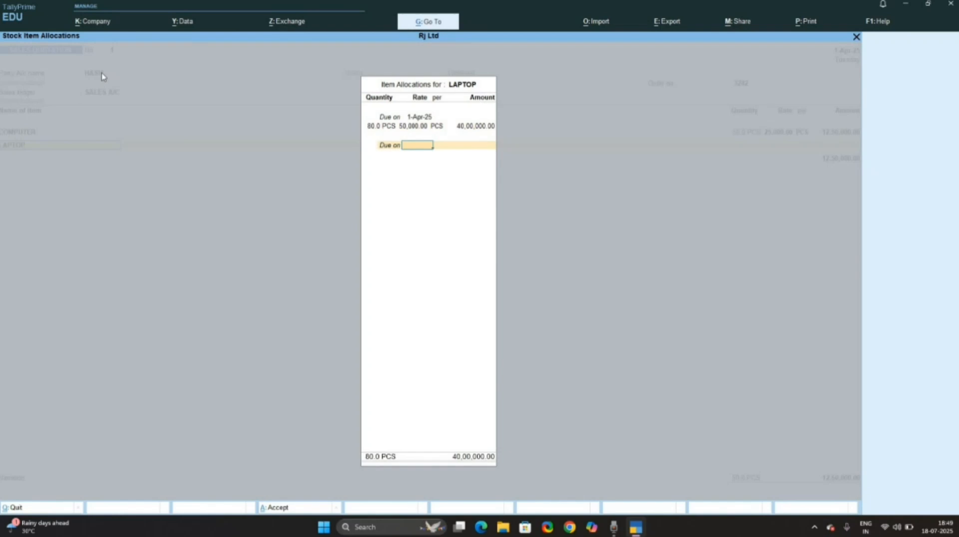
{"action": "key", "text": "Return"}
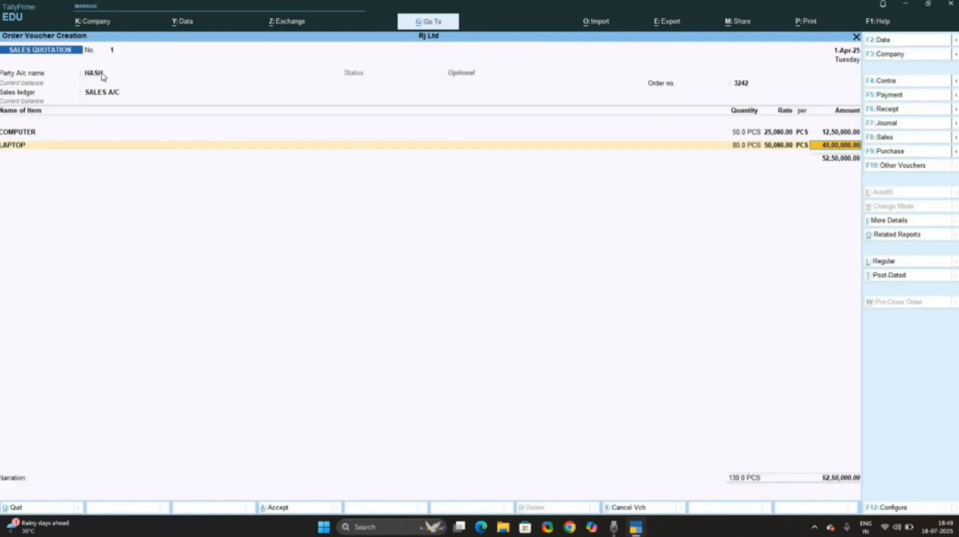
{"action": "key", "text": "Return"}
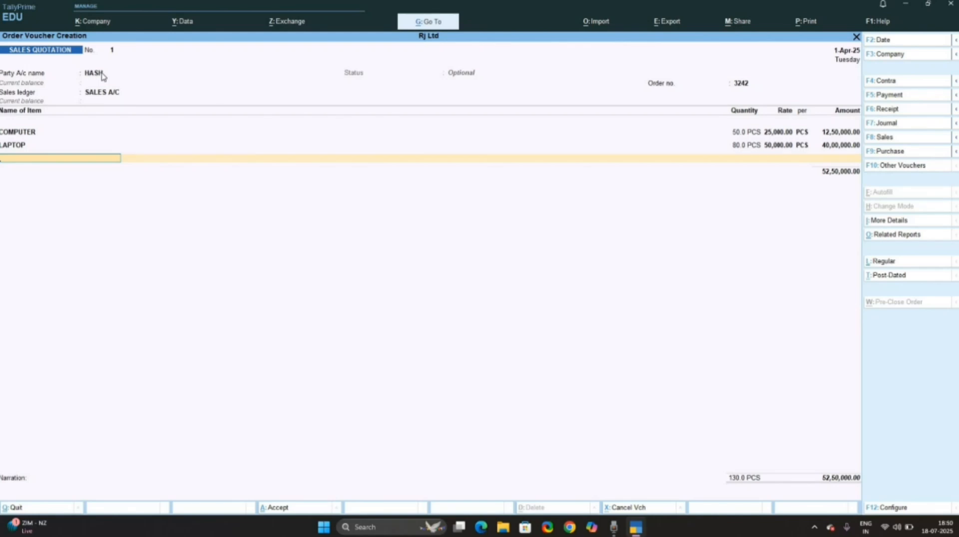
{"action": "key", "text": "Return"}
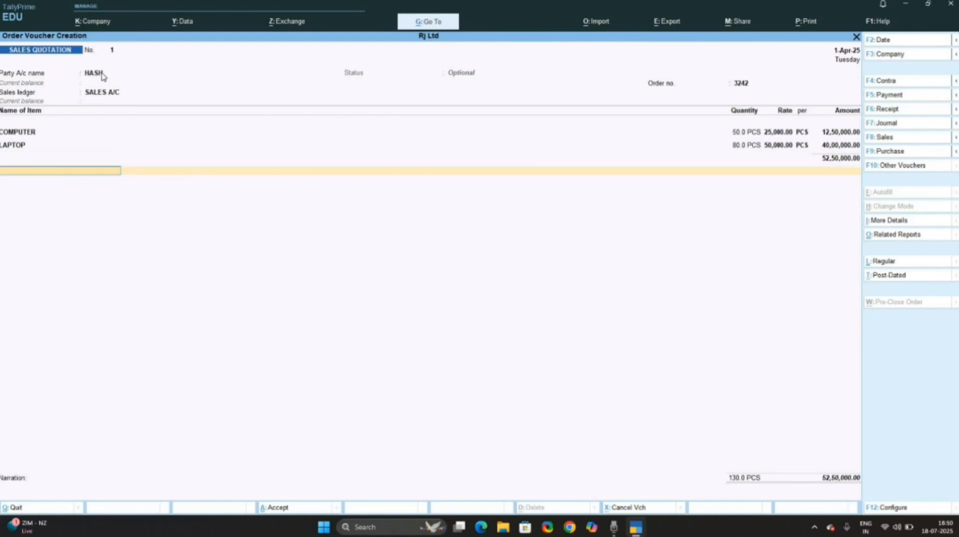
{"action": "key", "text": "Return"}
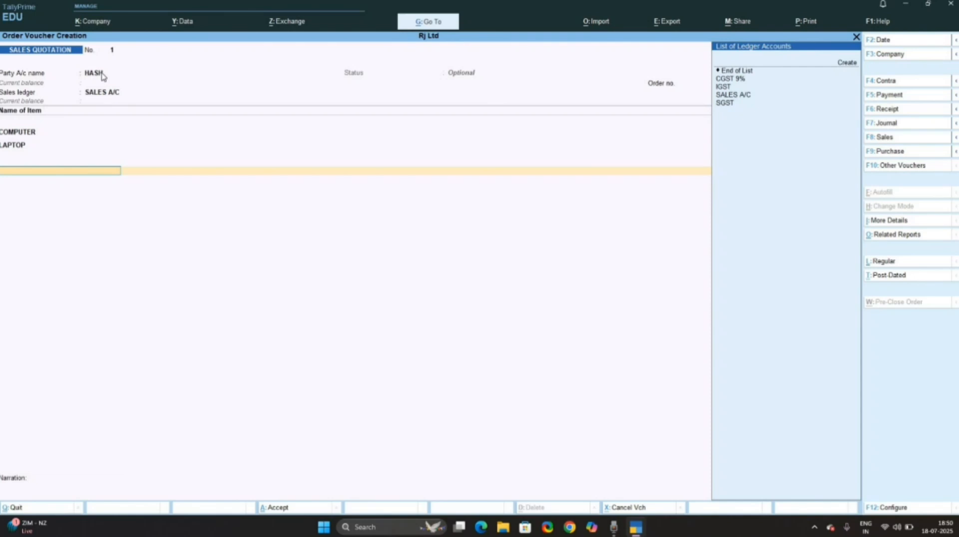
Add the IGST ledger at 18% as the tax line below the item total.
{"action": "key", "text": "Down"}
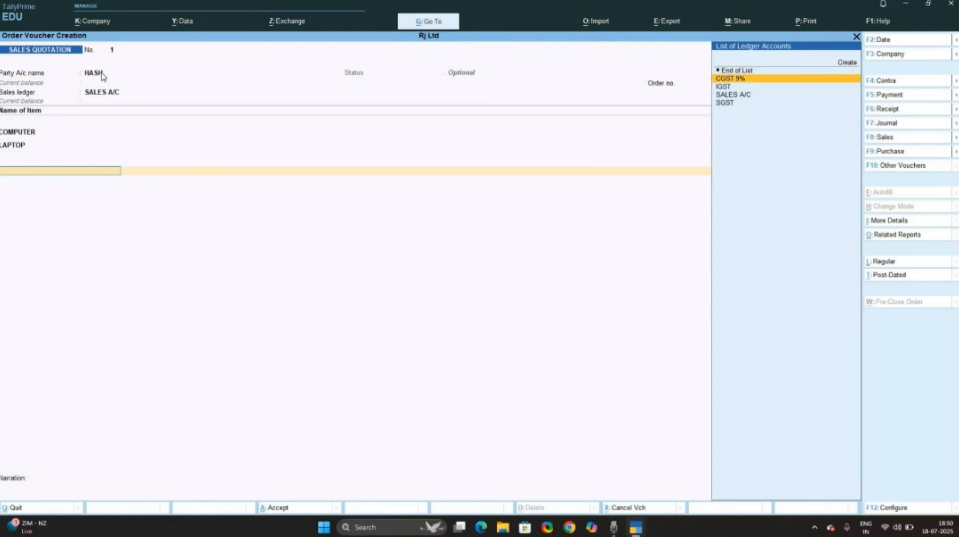
{"action": "key", "text": "Down"}
{"action": "key", "text": "Up"}
{"action": "key", "text": "Down"}
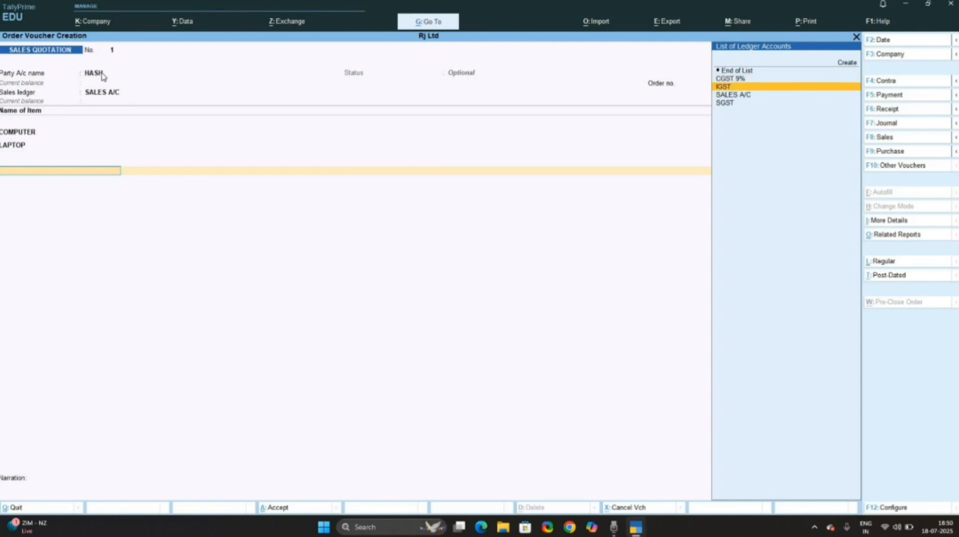
{"action": "key", "text": "Return"}
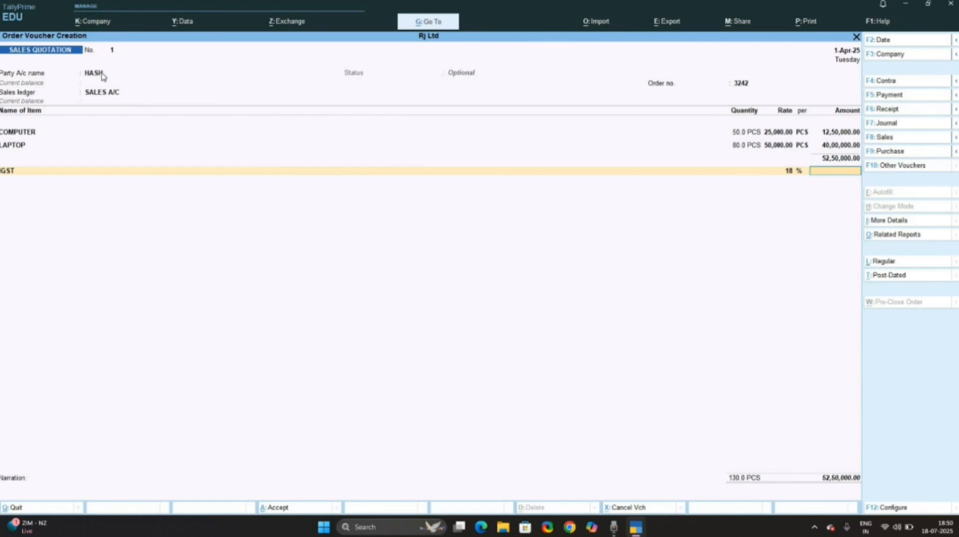
Calculate 5250000*18% in the built-in calculator and enter 945000 as the IGST amount.
{"action": "key", "text": "ctrl+n"}
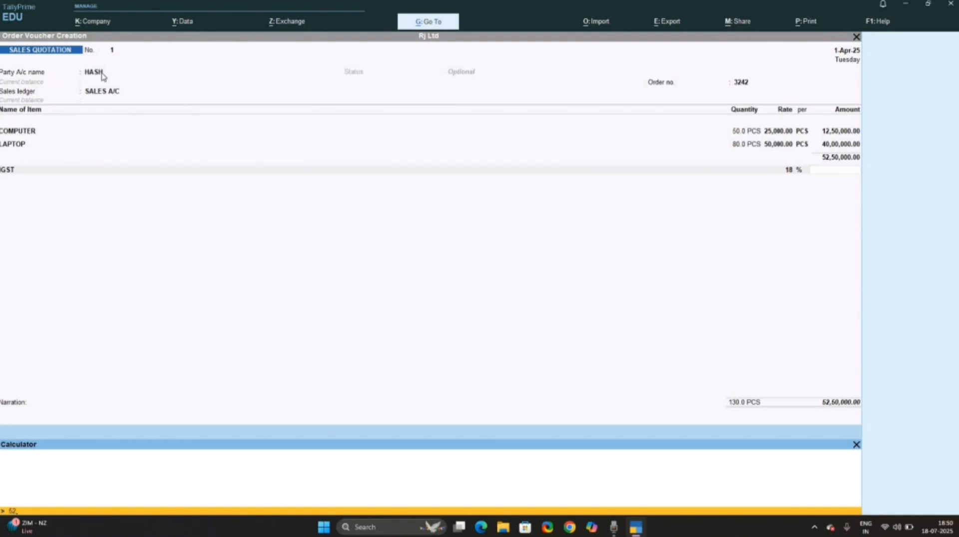
{"action": "type", "text": "5250000*18%"}
{"action": "key", "text": "Return"}
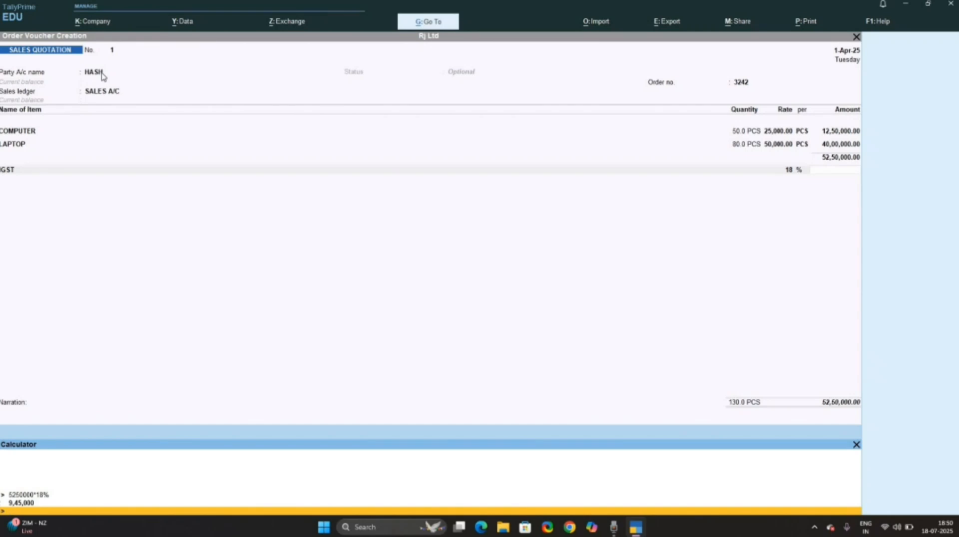
{"action": "key", "text": "Escape"}
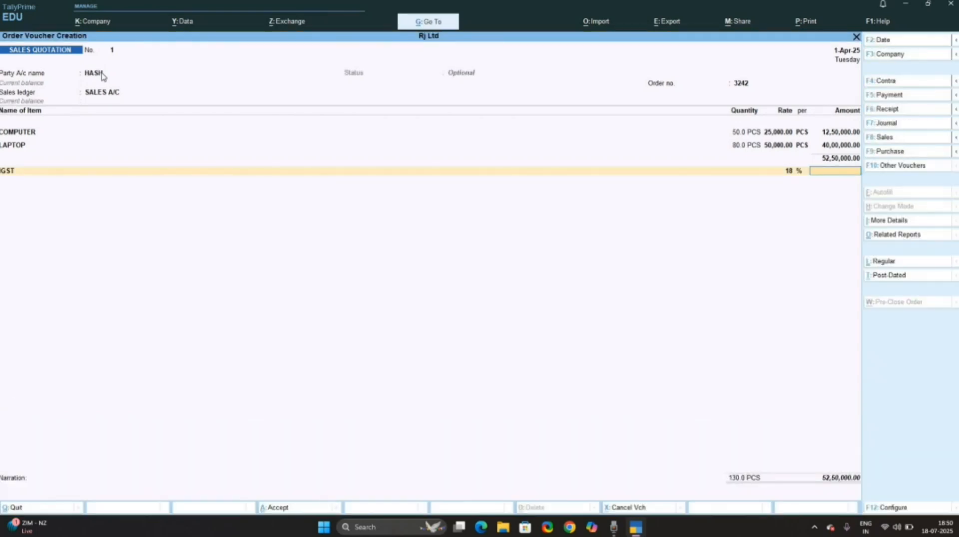
{"action": "type", "text": "945000"}
{"action": "key", "text": "ctrl+n"}
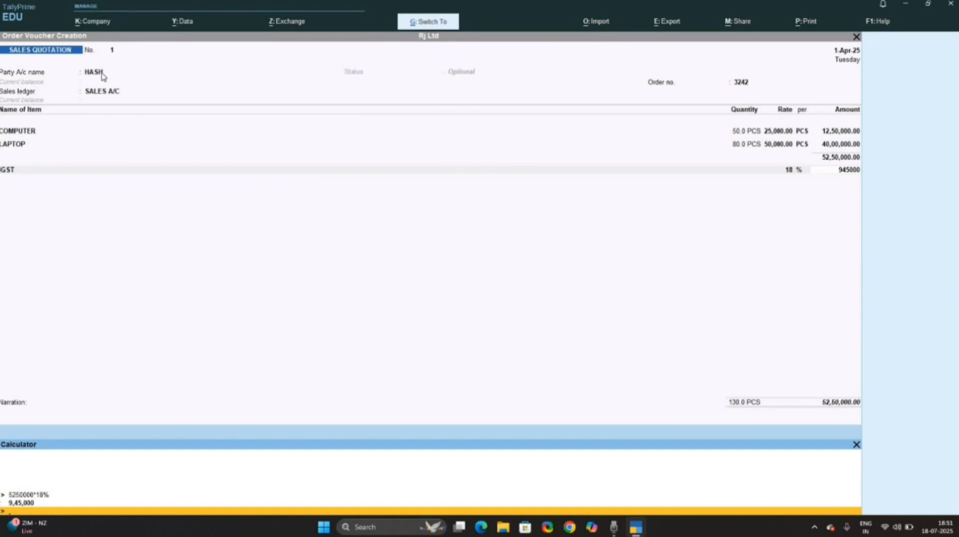
{"action": "key", "text": "Escape"}
{"action": "key", "text": "Return"}
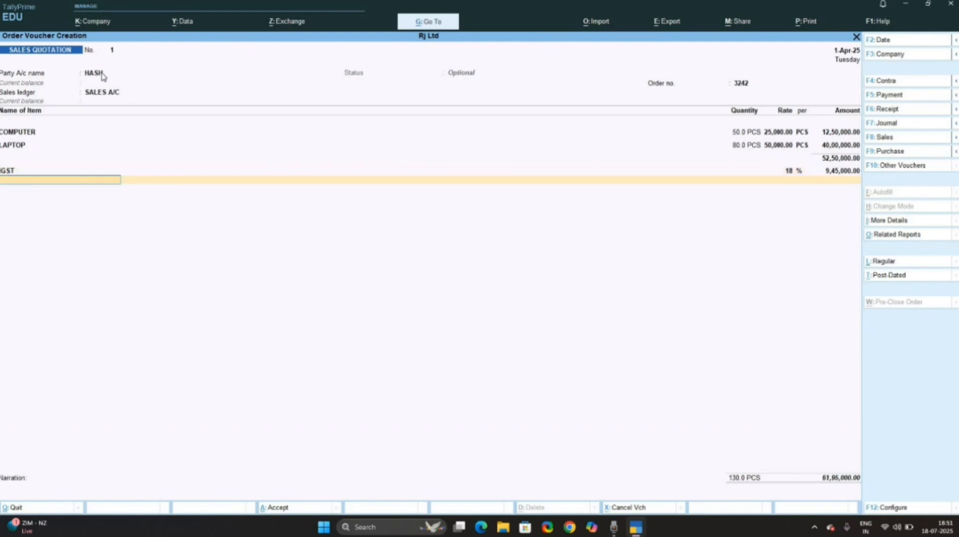
End the ledger list, enter the narration "SALES QUOTATION" and accept the voucher.
{"action": "key", "text": "Return"}
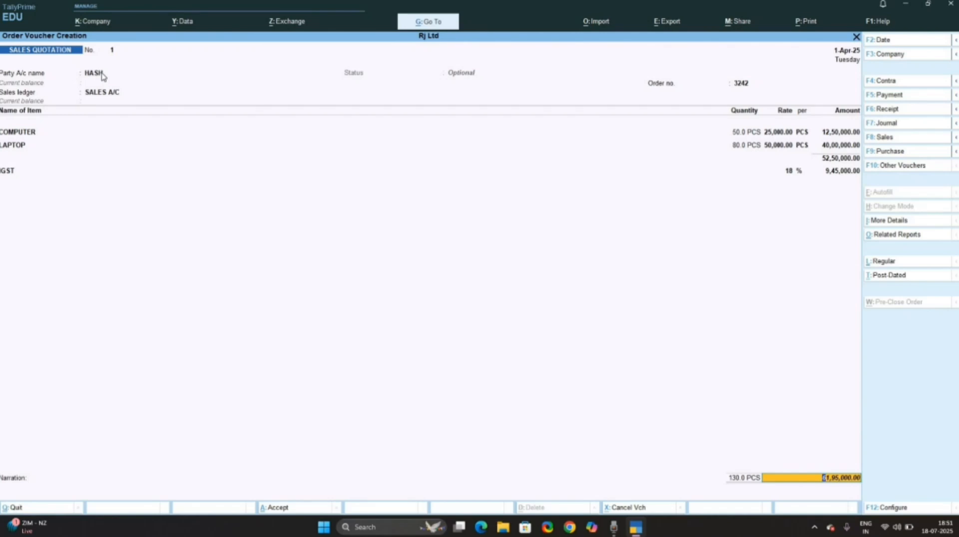
{"action": "key", "text": "Return"}
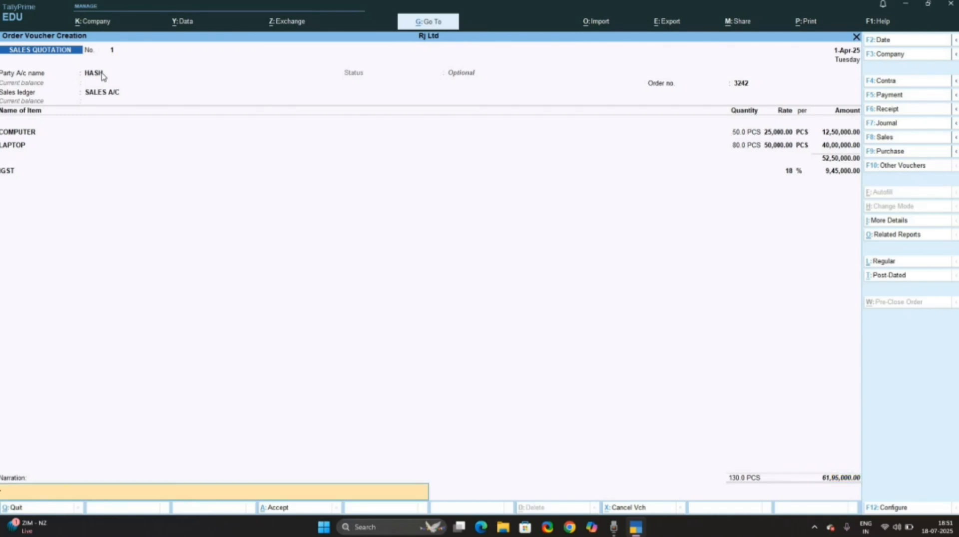
{"action": "type", "text": "SALES QUOTATION"}
{"action": "key", "text": "Return"}
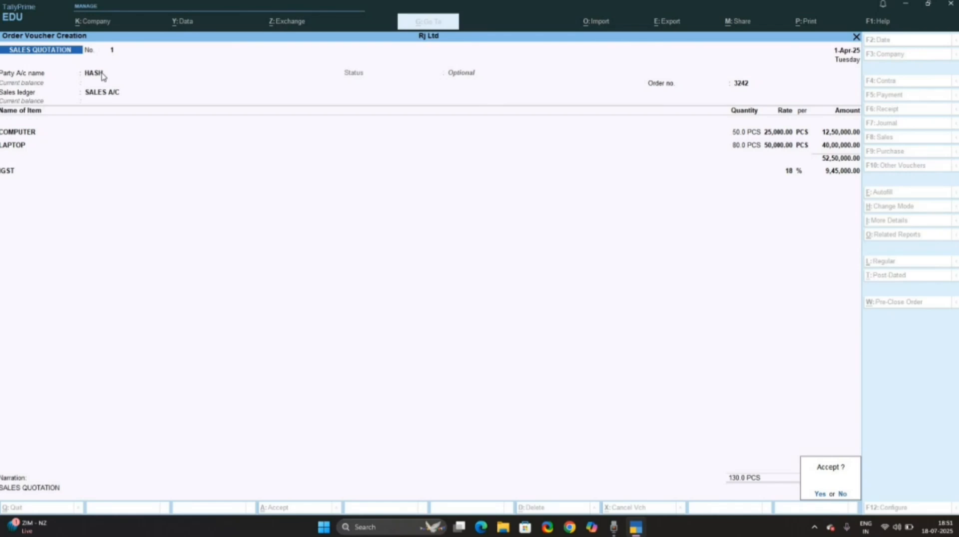
{"action": "key", "text": "Return"}
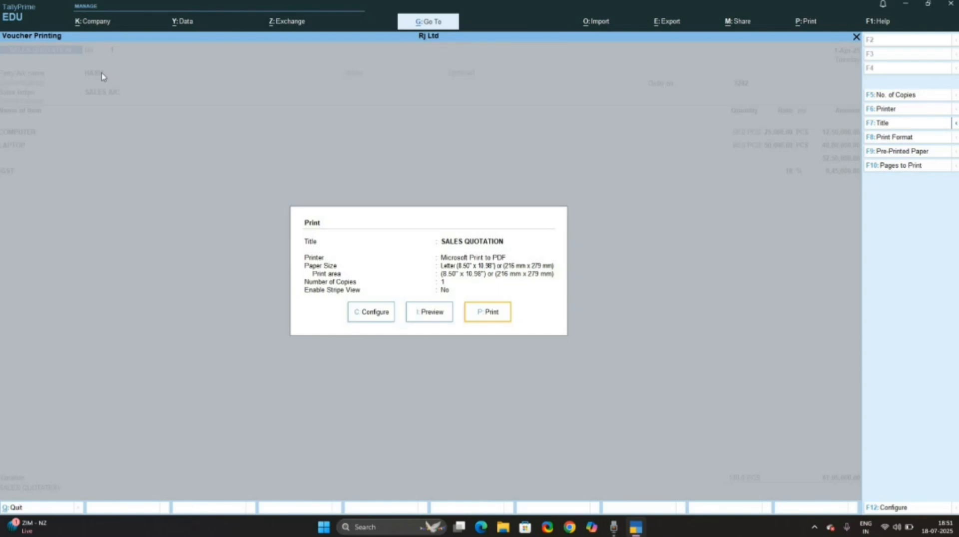
Examine the voucher's print configuration down to the header title settings, and check the print preview of the quotation.
{"action": "key", "text": "c"}
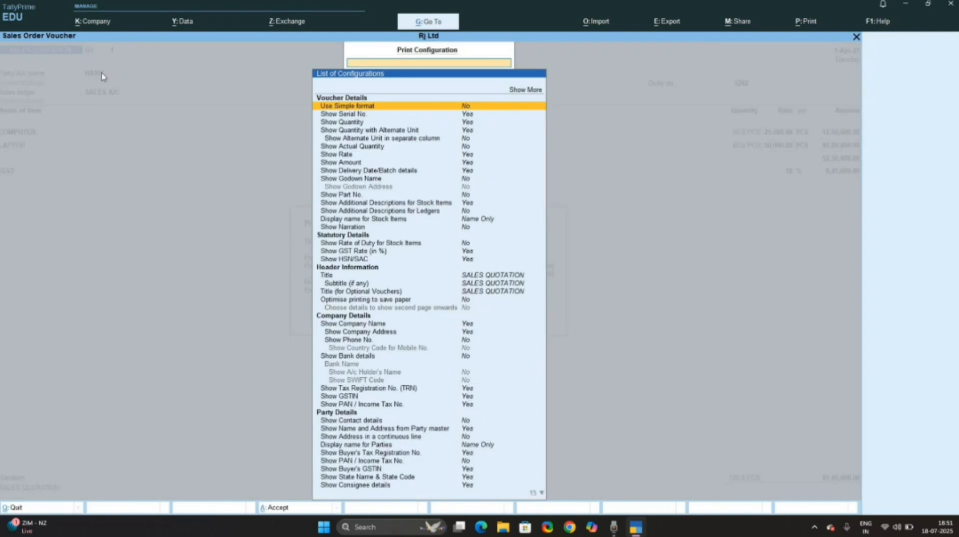
{"action": "key", "text": "Down"}
{"action": "key", "text": "Down"}
{"action": "key", "text": "Down"}
{"action": "key", "text": "Down"}
{"action": "key", "text": "Down"}
{"action": "key", "text": "Down"}
{"action": "key", "text": "Down"}
{"action": "key", "text": "Down"}
{"action": "key", "text": "Down"}
{"action": "key", "text": "Down"}
{"action": "key", "text": "Down"}
{"action": "key", "text": "Down"}
{"action": "key", "text": "Down"}
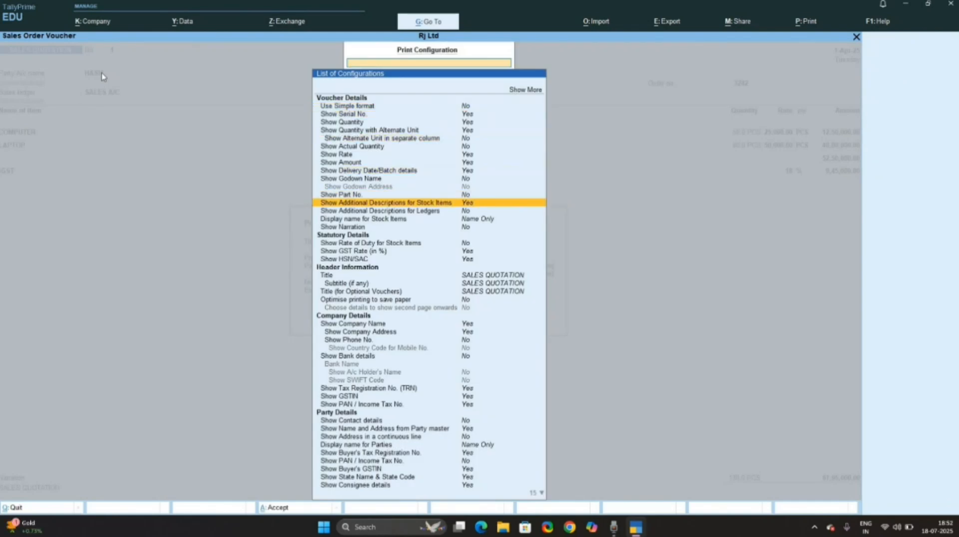
{"action": "key", "text": "Down"}
{"action": "key", "text": "Down"}
{"action": "key", "text": "Down"}
{"action": "key", "text": "Down"}
{"action": "key", "text": "Down"}
{"action": "key", "text": "Down"}
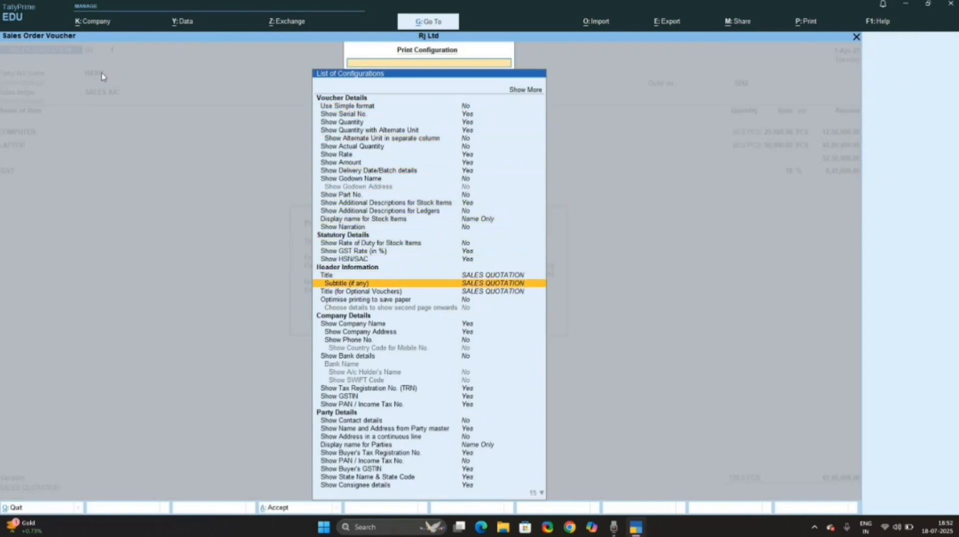
{"action": "key", "text": "Up"}
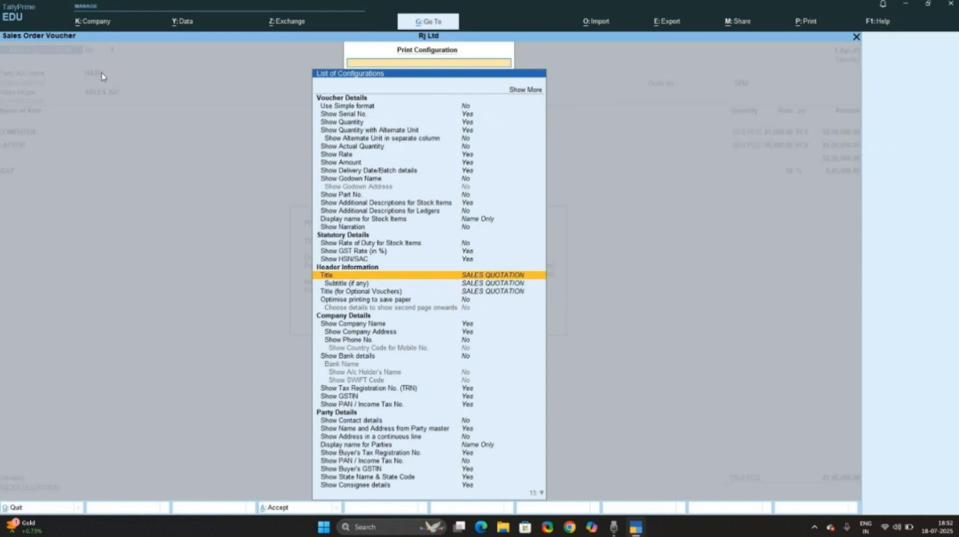
{"action": "key", "text": "Escape"}
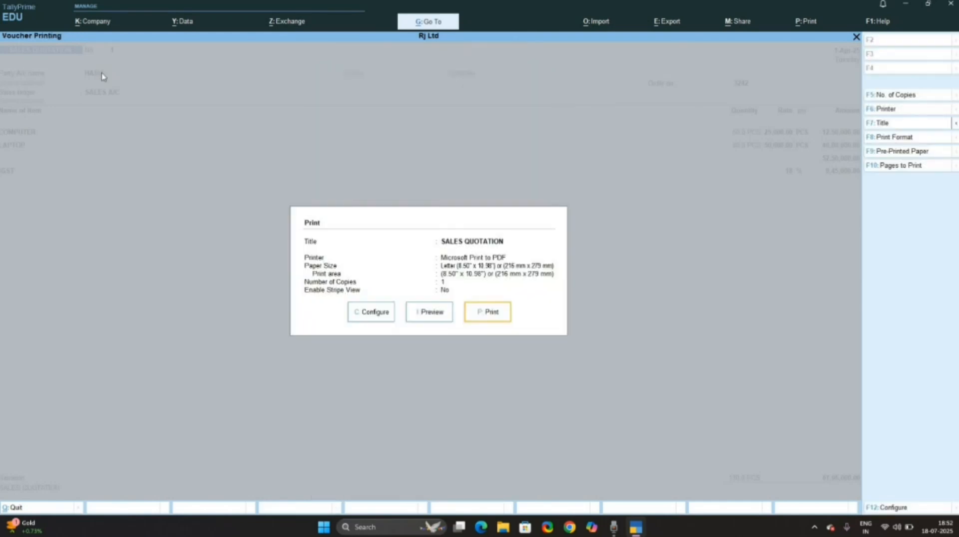
{"action": "key", "text": "i"}
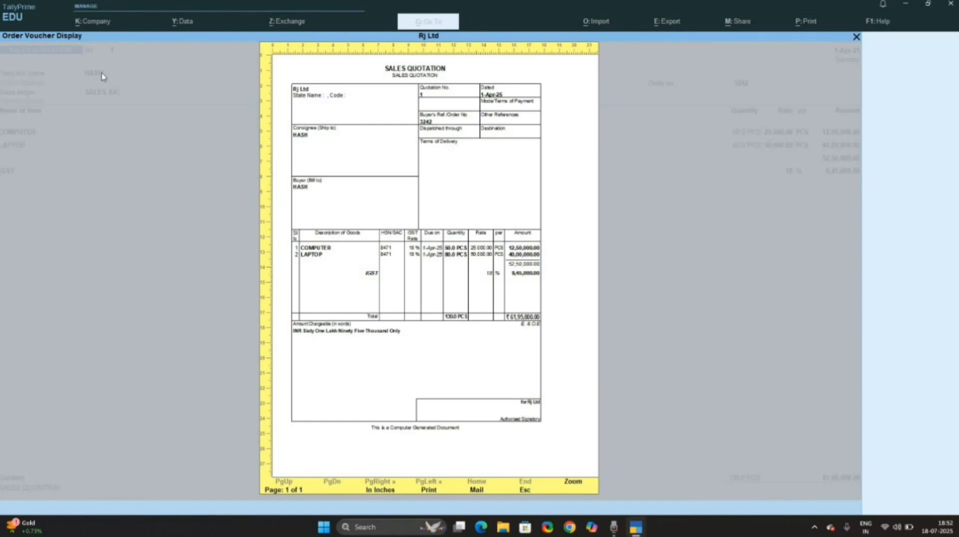
{"action": "key", "text": "Escape"}
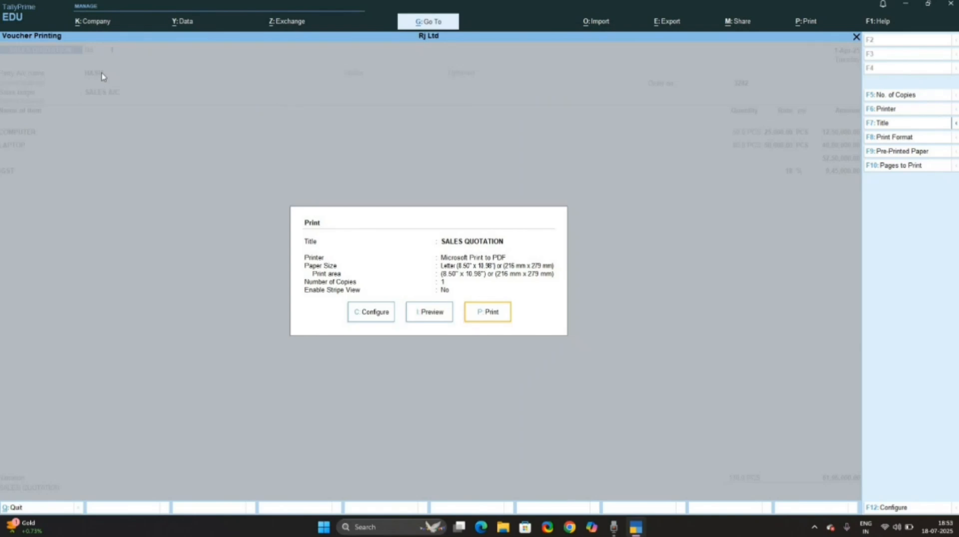
Shorten the print title to QUOTATION in the header information, save the print configuration and preview the quotation.
{"action": "key", "text": "c"}
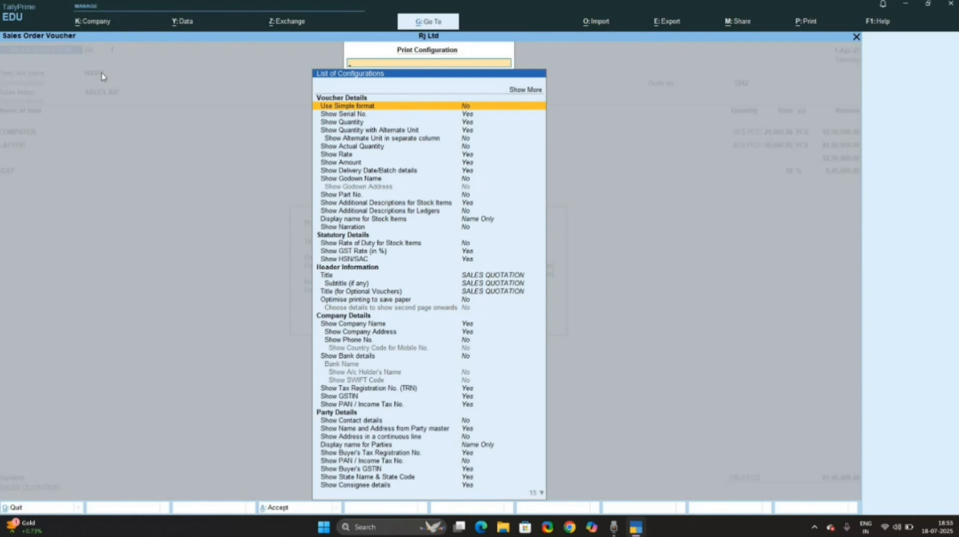
{"action": "key", "text": "Down"}
{"action": "key", "text": "Down"}
{"action": "key", "text": "Down"}
{"action": "key", "text": "Down"}
{"action": "key", "text": "Down"}
{"action": "key", "text": "Down"}
{"action": "key", "text": "Down"}
{"action": "key", "text": "Down"}
{"action": "key", "text": "Down"}
{"action": "key", "text": "Down"}
{"action": "key", "text": "Down"}
{"action": "key", "text": "Down"}
{"action": "key", "text": "Down"}
{"action": "key", "text": "Down"}
{"action": "key", "text": "Down"}
{"action": "key", "text": "Down"}
{"action": "key", "text": "Down"}
{"action": "key", "text": "Down"}
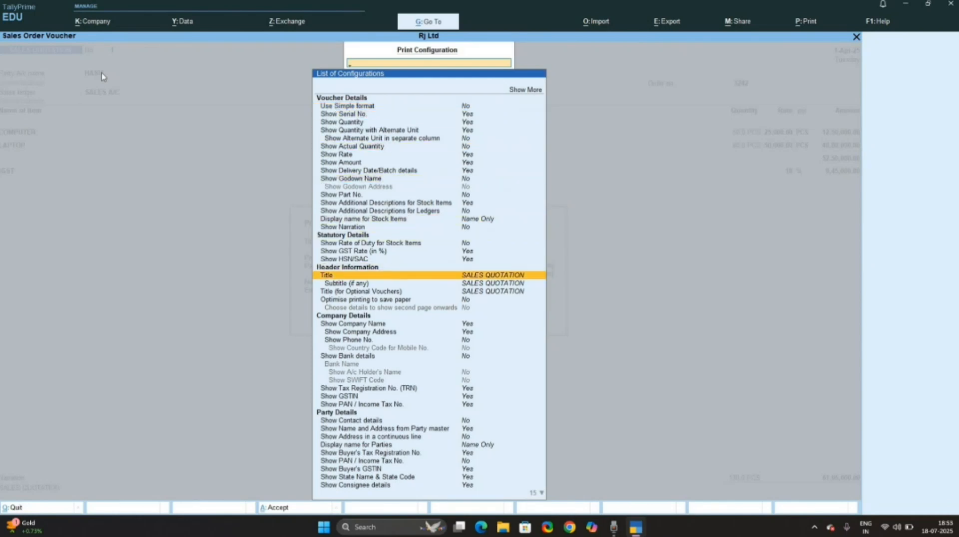
{"action": "key", "text": "Return"}
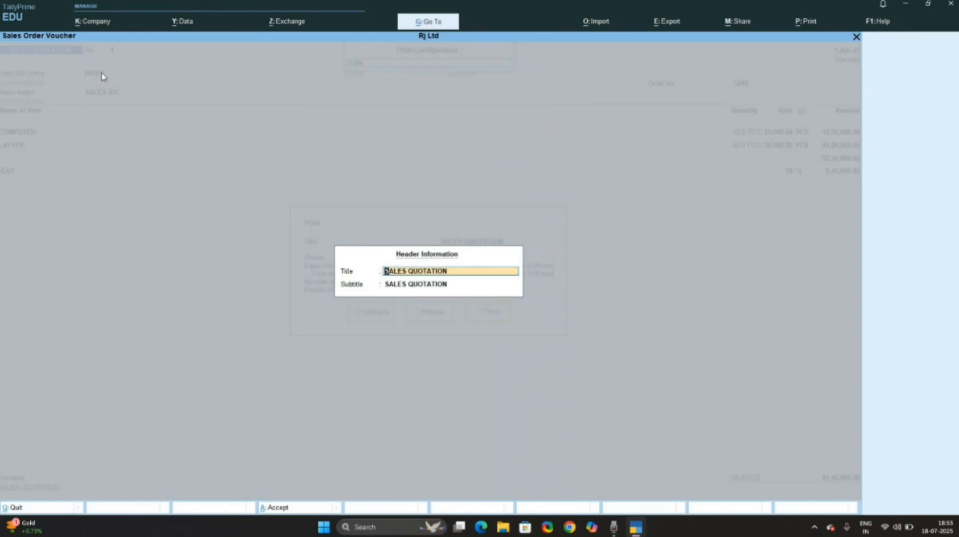
{"action": "key", "text": "Right"}
{"action": "key", "text": "Right"}
{"action": "key", "text": "Right"}
{"action": "key", "text": "BackSpace"}
{"action": "key", "text": "BackSpace"}
{"action": "key", "text": "BackSpace"}
{"action": "key", "text": "BackSpace"}
{"action": "key", "text": "Delete"}
{"action": "key", "text": "Delete"}
{"action": "key", "text": "ctrl+a"}
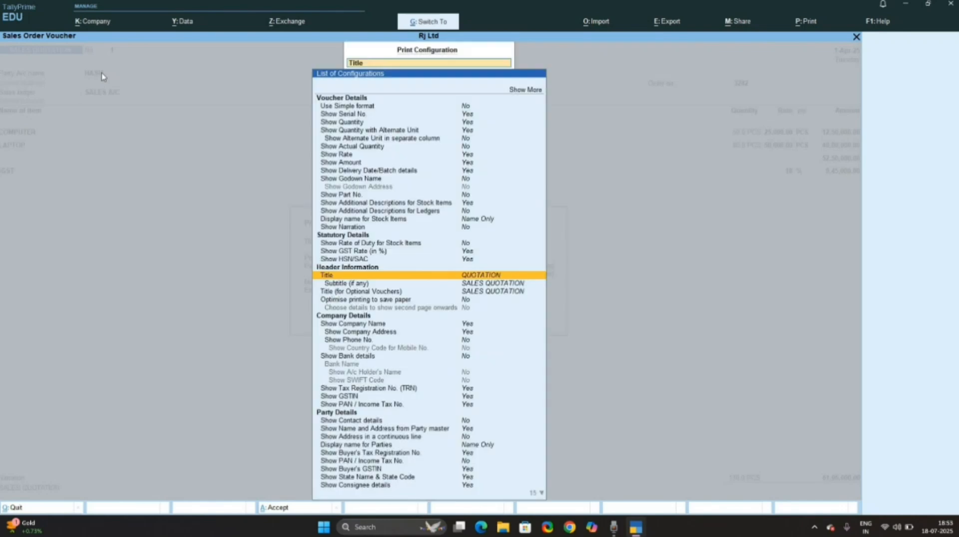
{"action": "key", "text": "ctrl+a"}
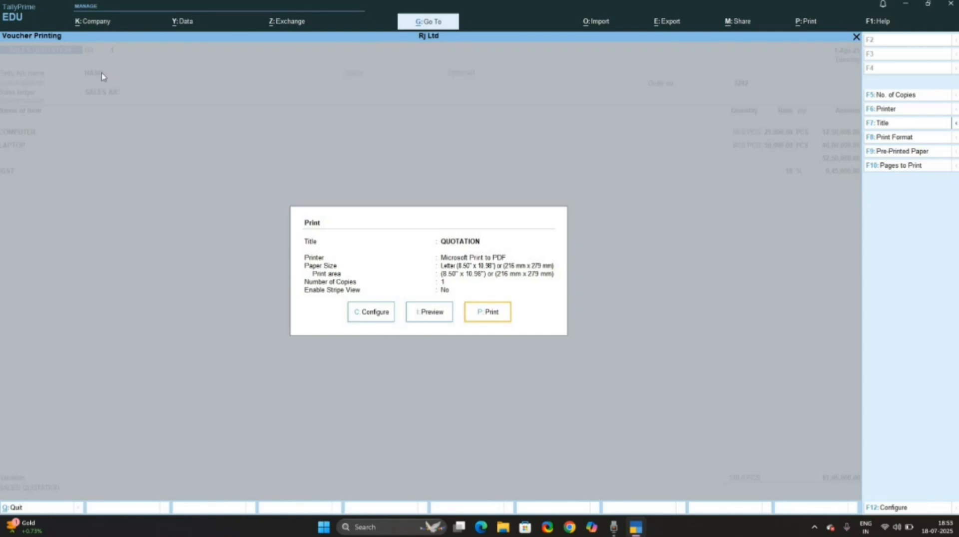
{"action": "key", "text": "i"}
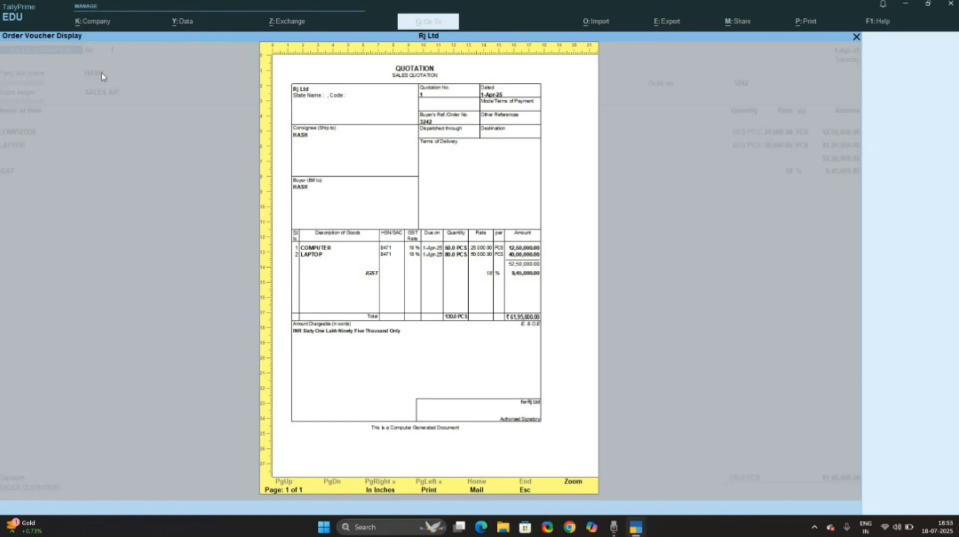
{"action": "key", "text": "Escape"}
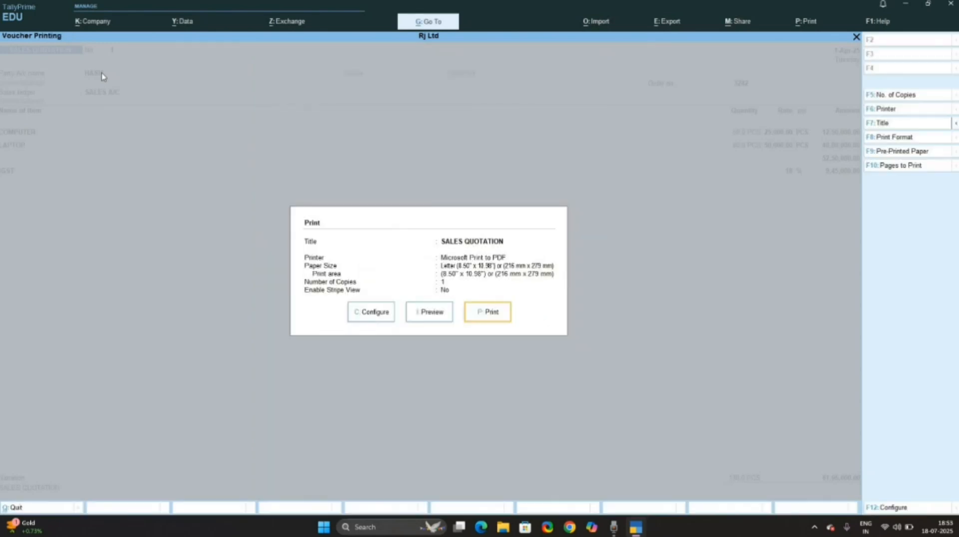